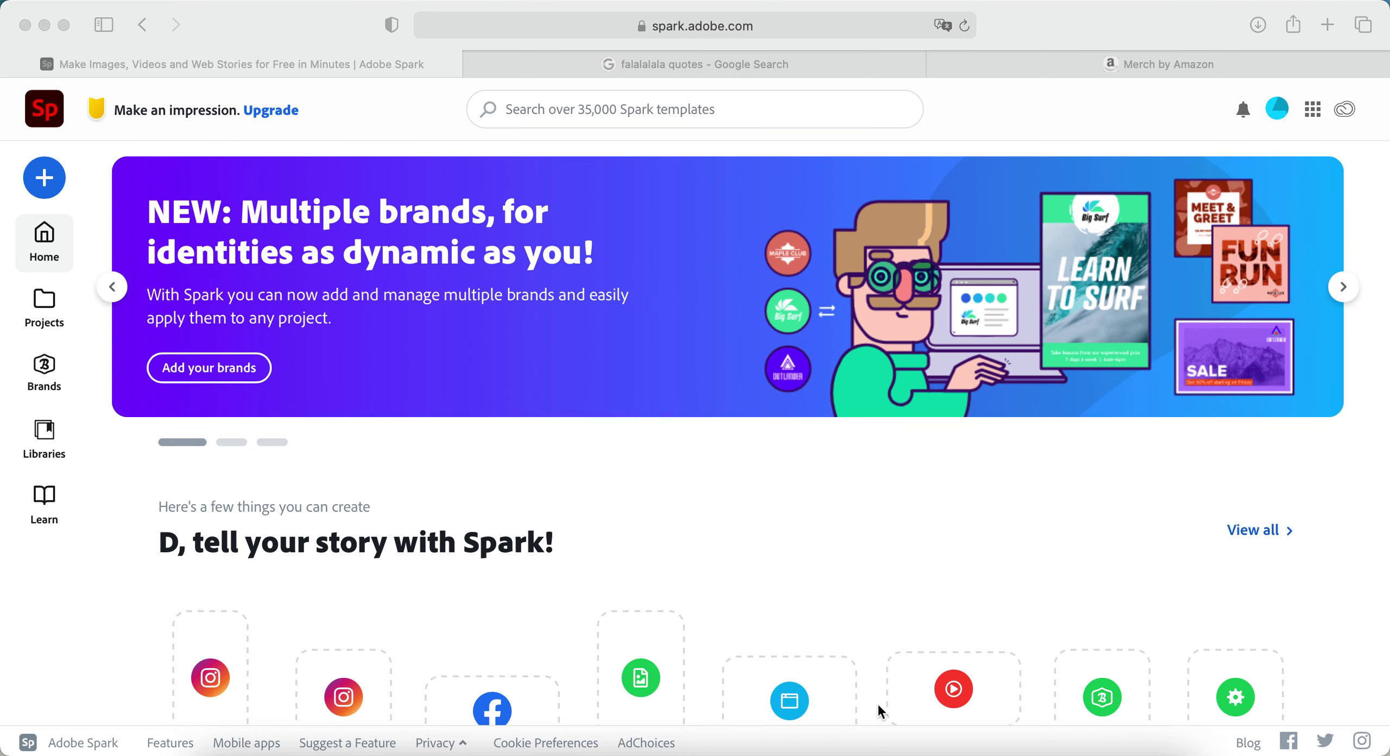
Activate the browser window showing the Adobe Spark home page
left_click(586, 475)
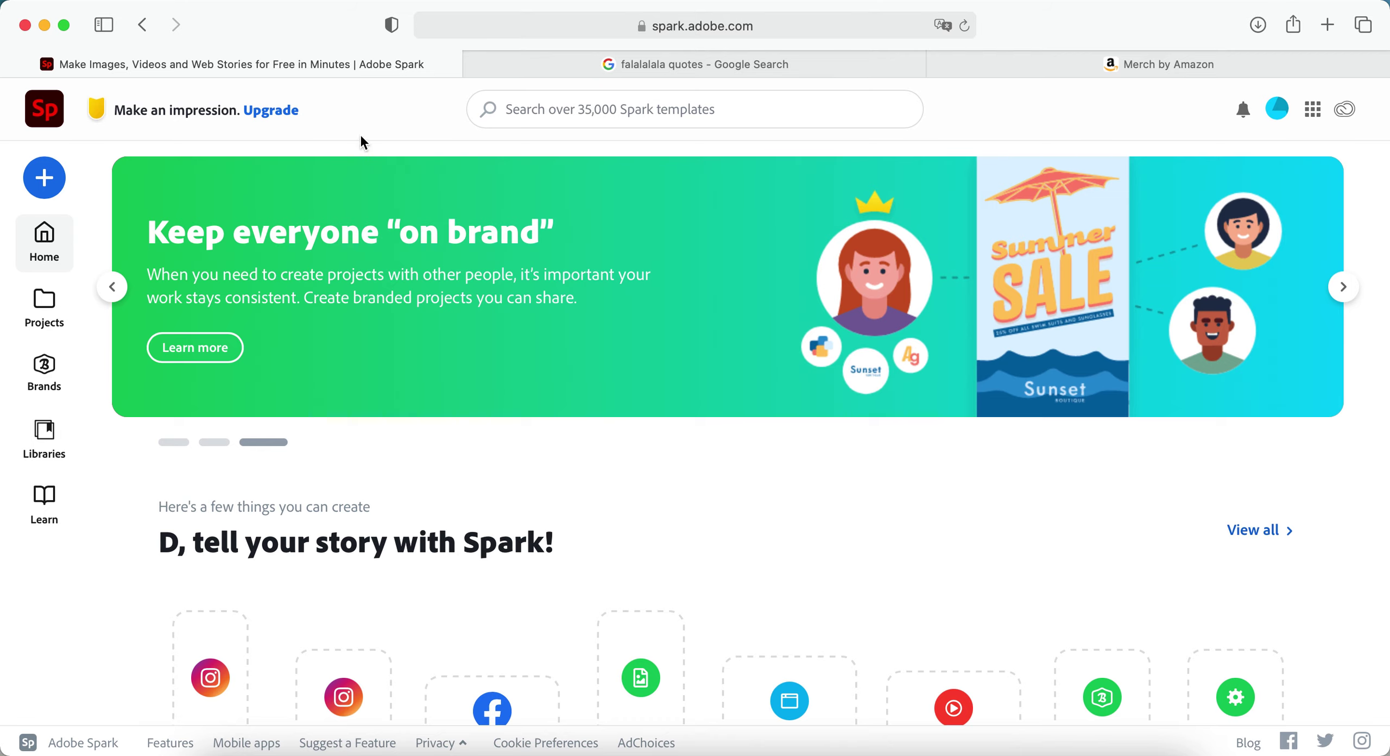
Create a custom-size graphic of 4500 × 5400 px, the Merch by Amazon t-shirt size
left_click(45, 179)
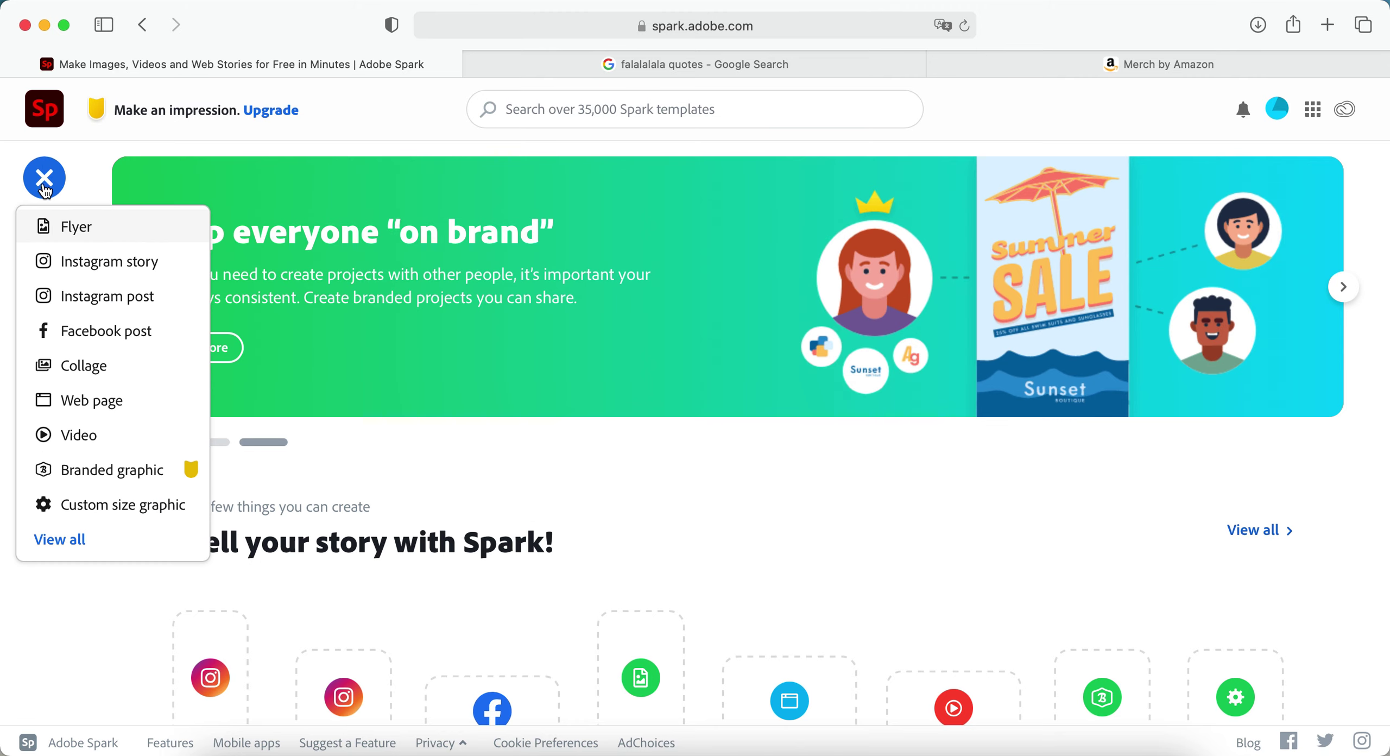
left_click(100, 506)
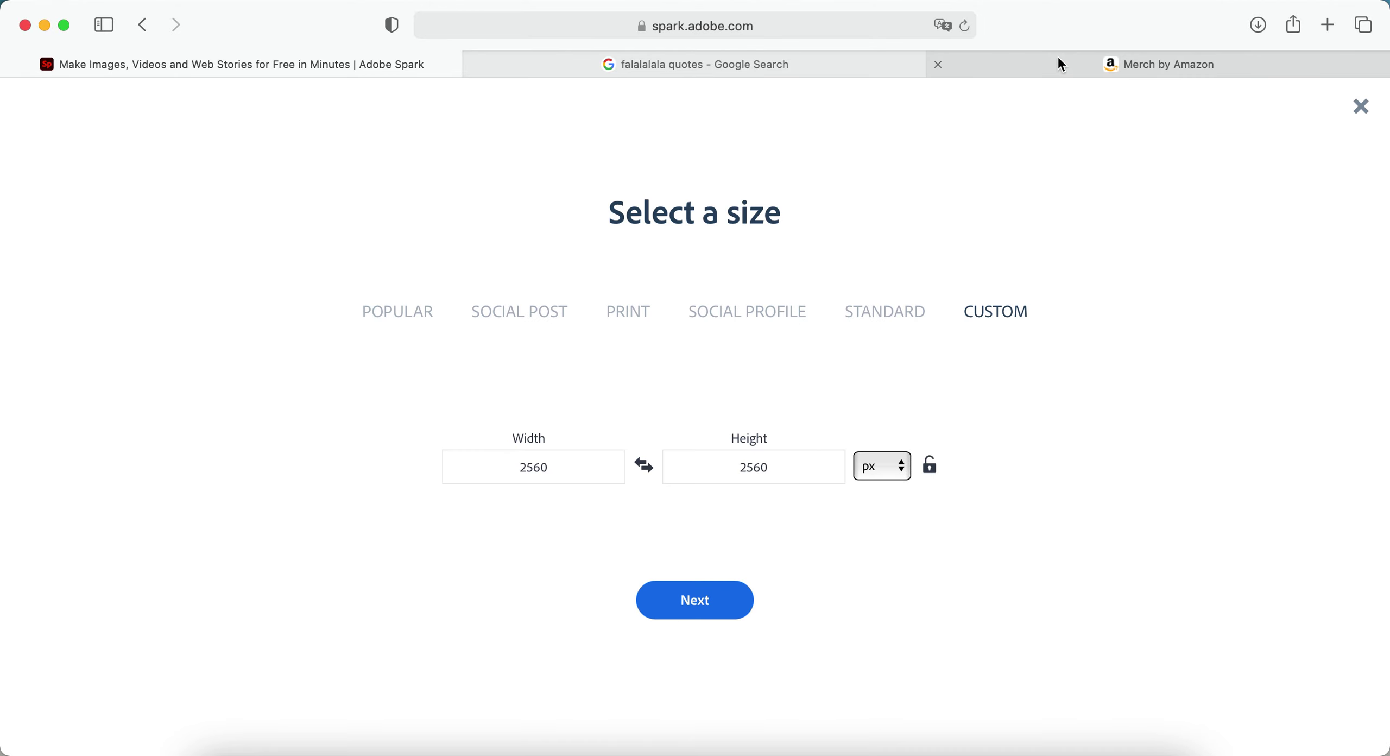
left_click(1058, 55)
scroll(315, 330, "up", 4)
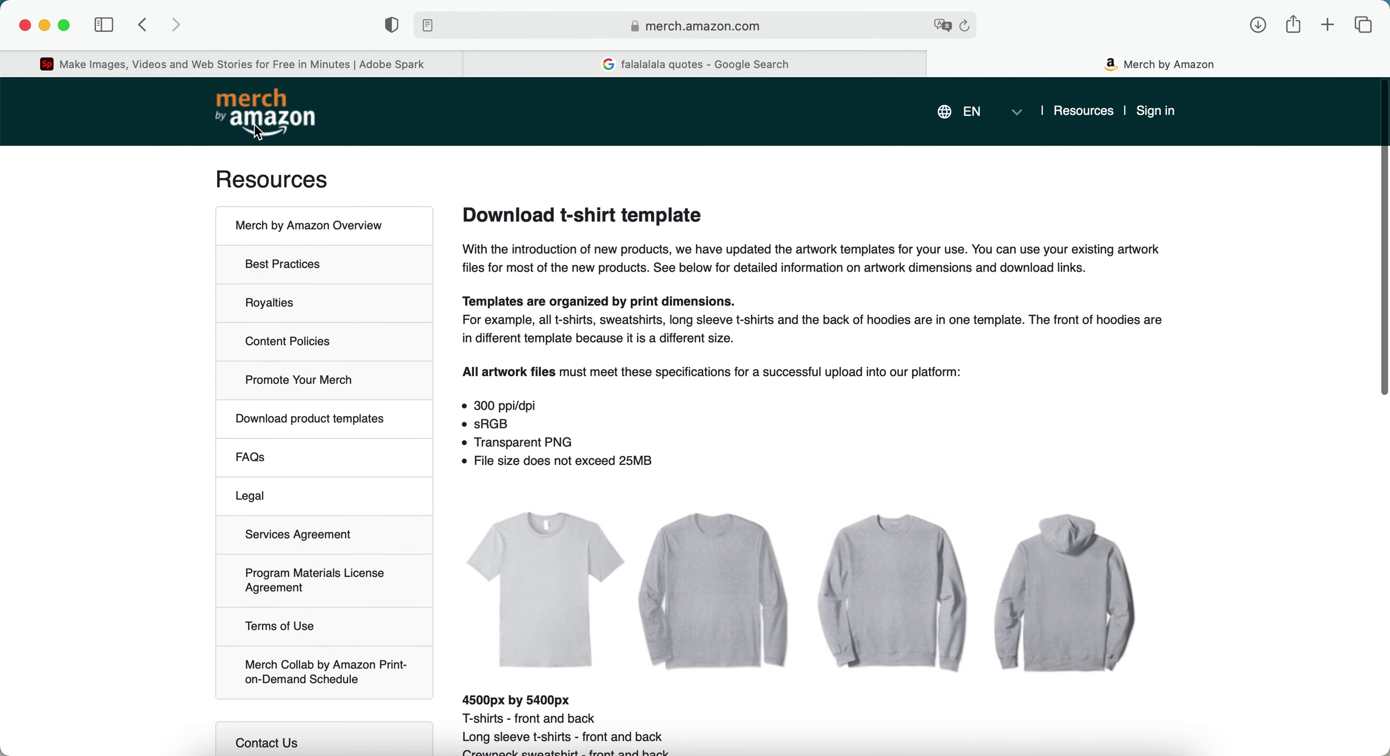
scroll(583, 389, "down", 4)
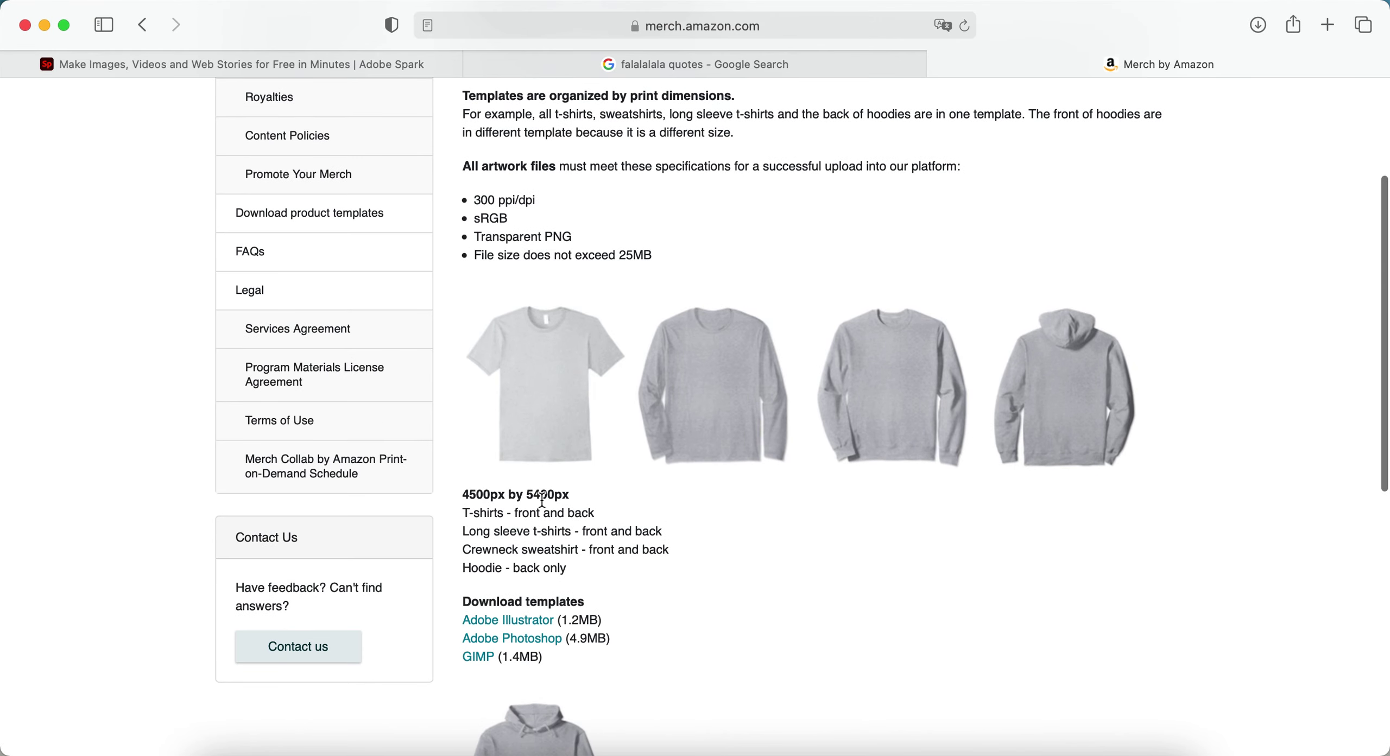
left_click(395, 65)
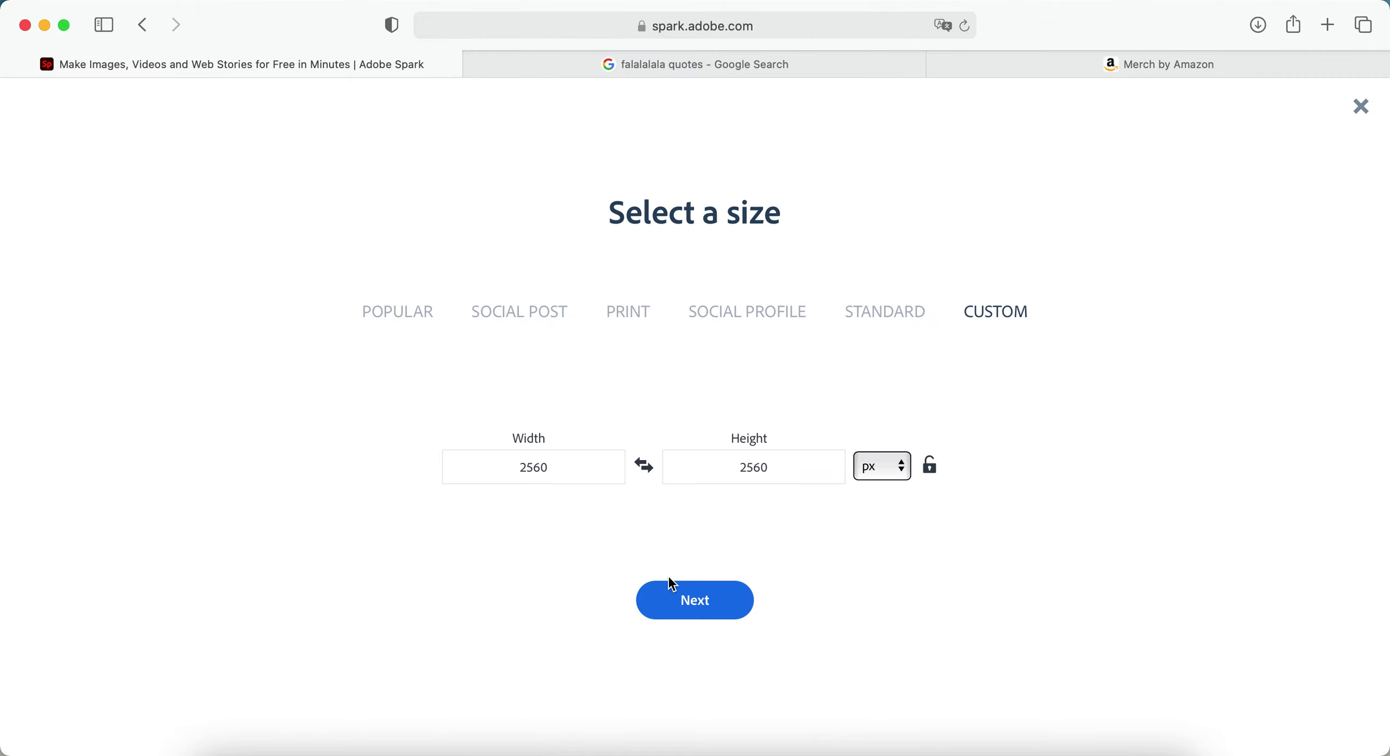
double_click(585, 469)
type("45")
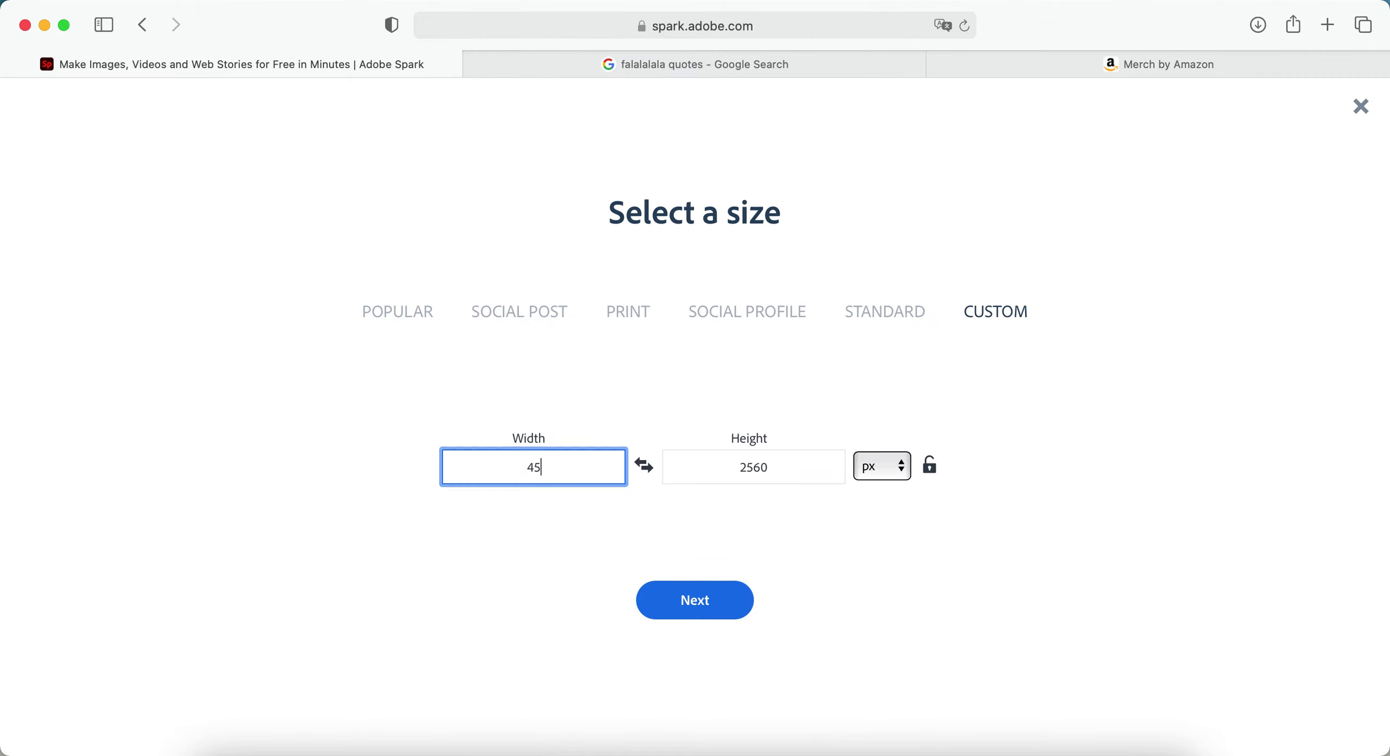
type("00")
key("Tab")
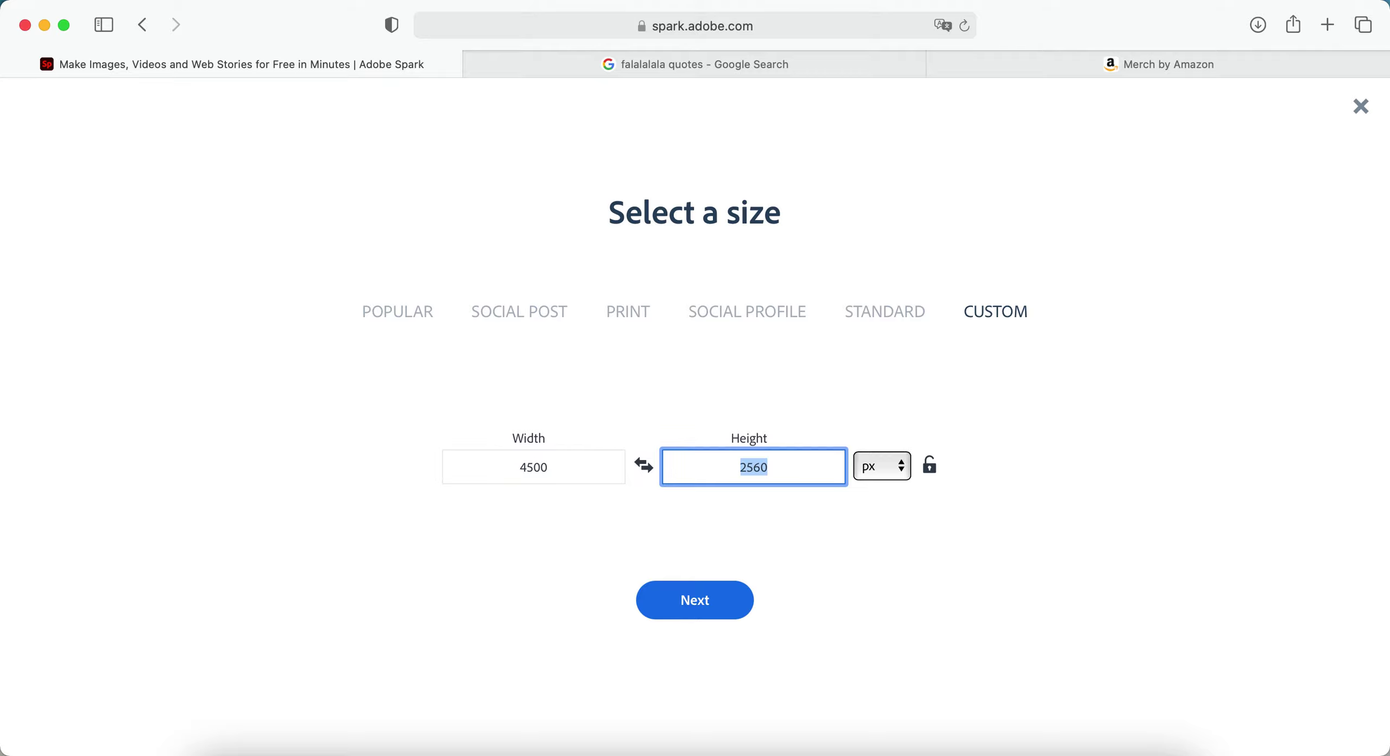
type("5400")
left_click(691, 603)
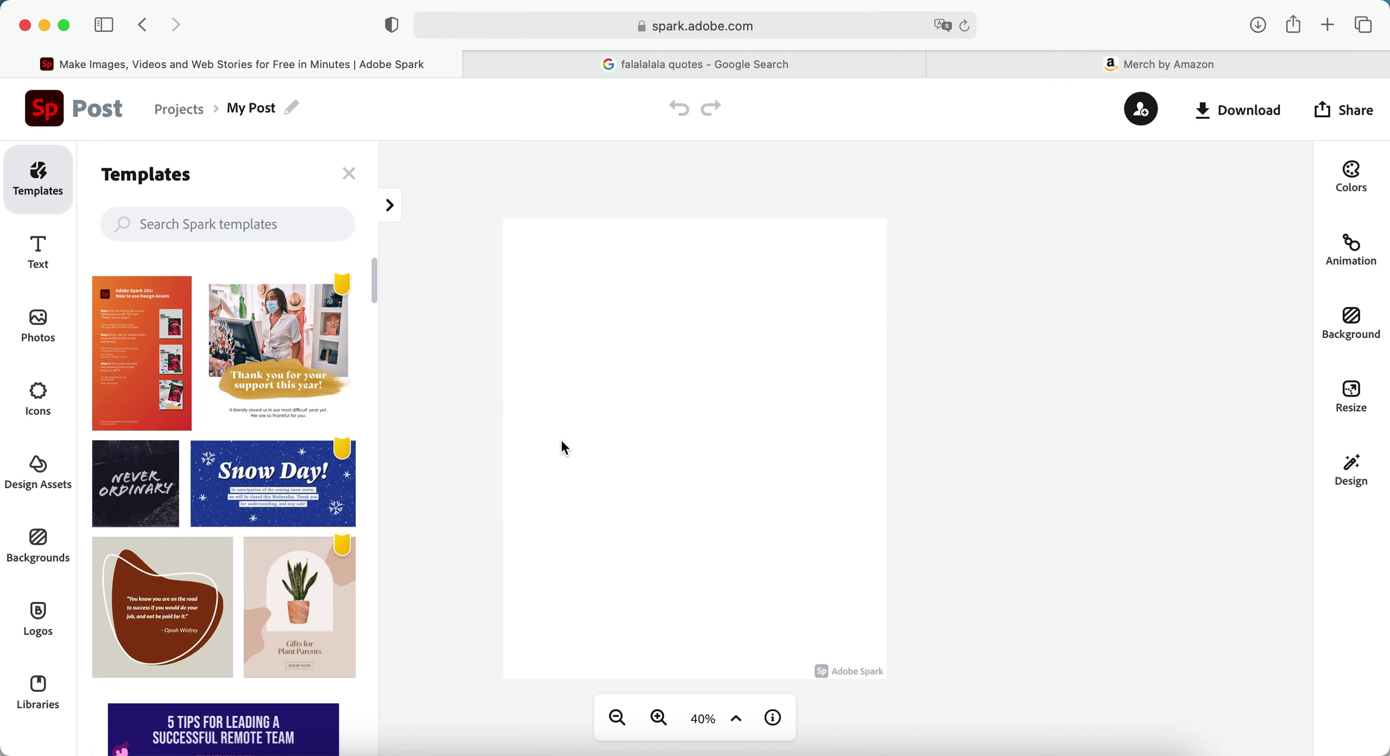
left_click(746, 435)
left_click(955, 349)
left_click(1351, 401)
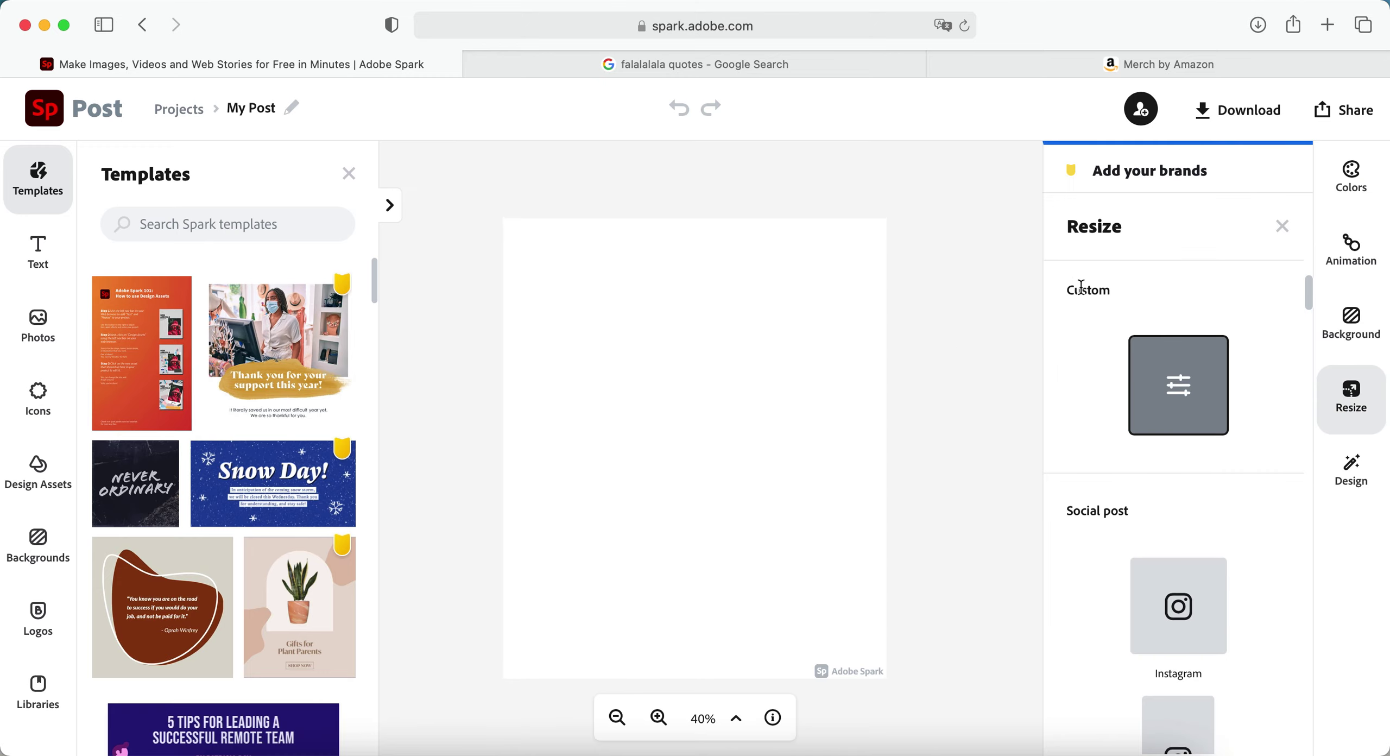
left_click(1180, 397)
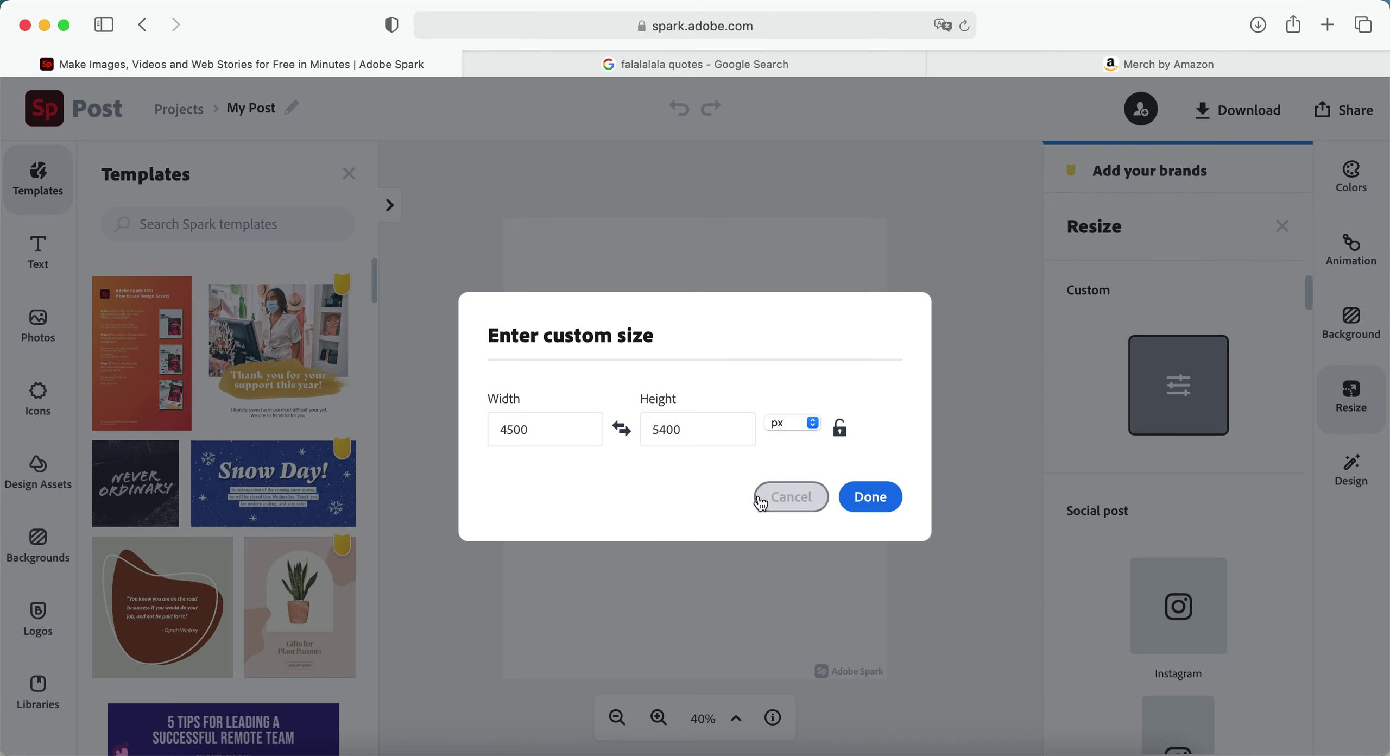
left_click(799, 497)
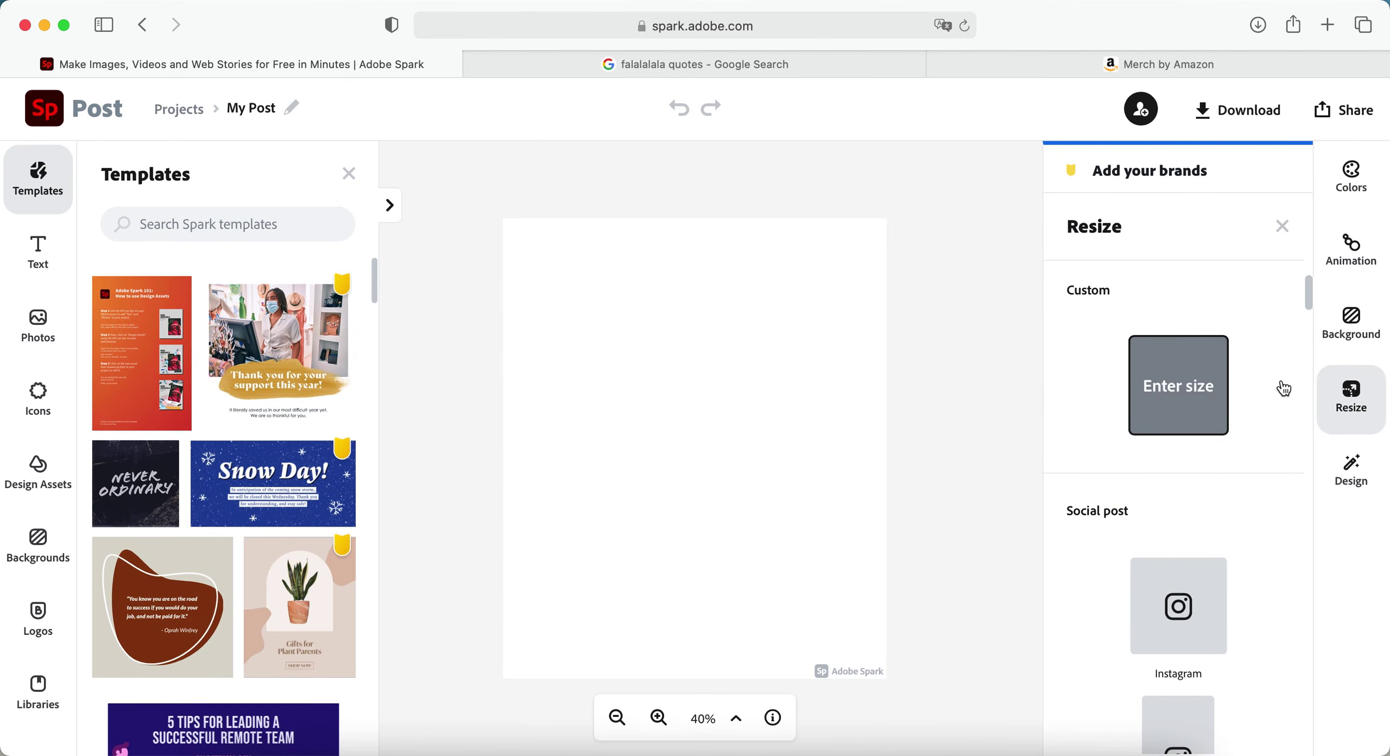
left_click(1336, 407)
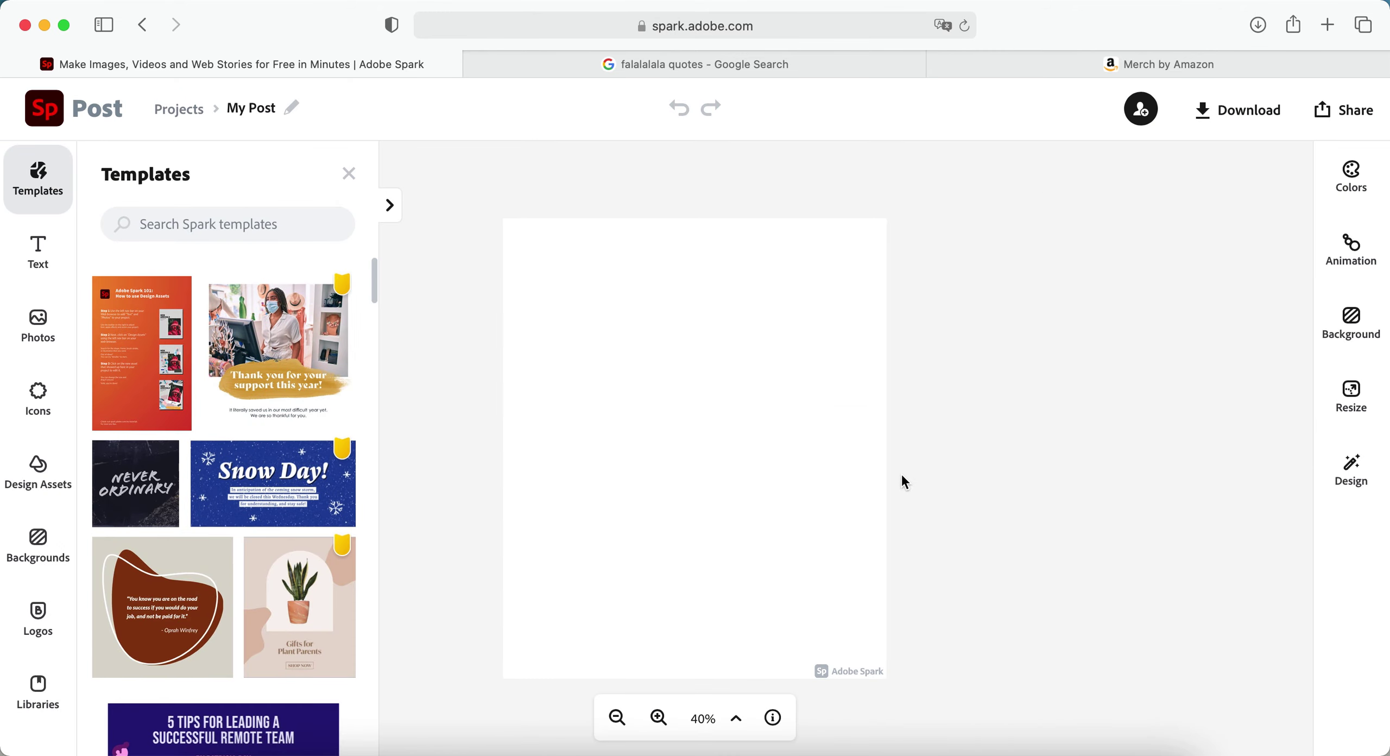
Remove the Spark watermark once, then dismiss the subscription offer and templates panel
left_click(851, 678)
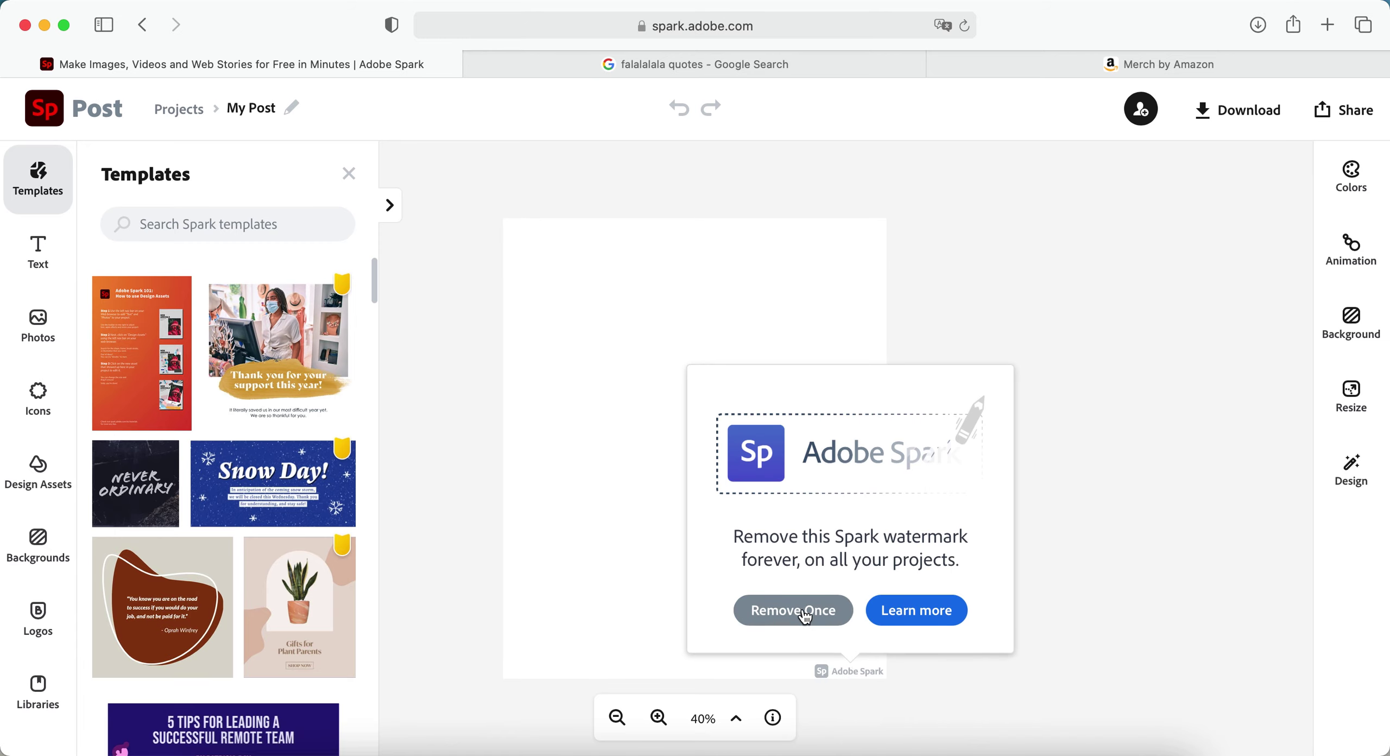
left_click(804, 606)
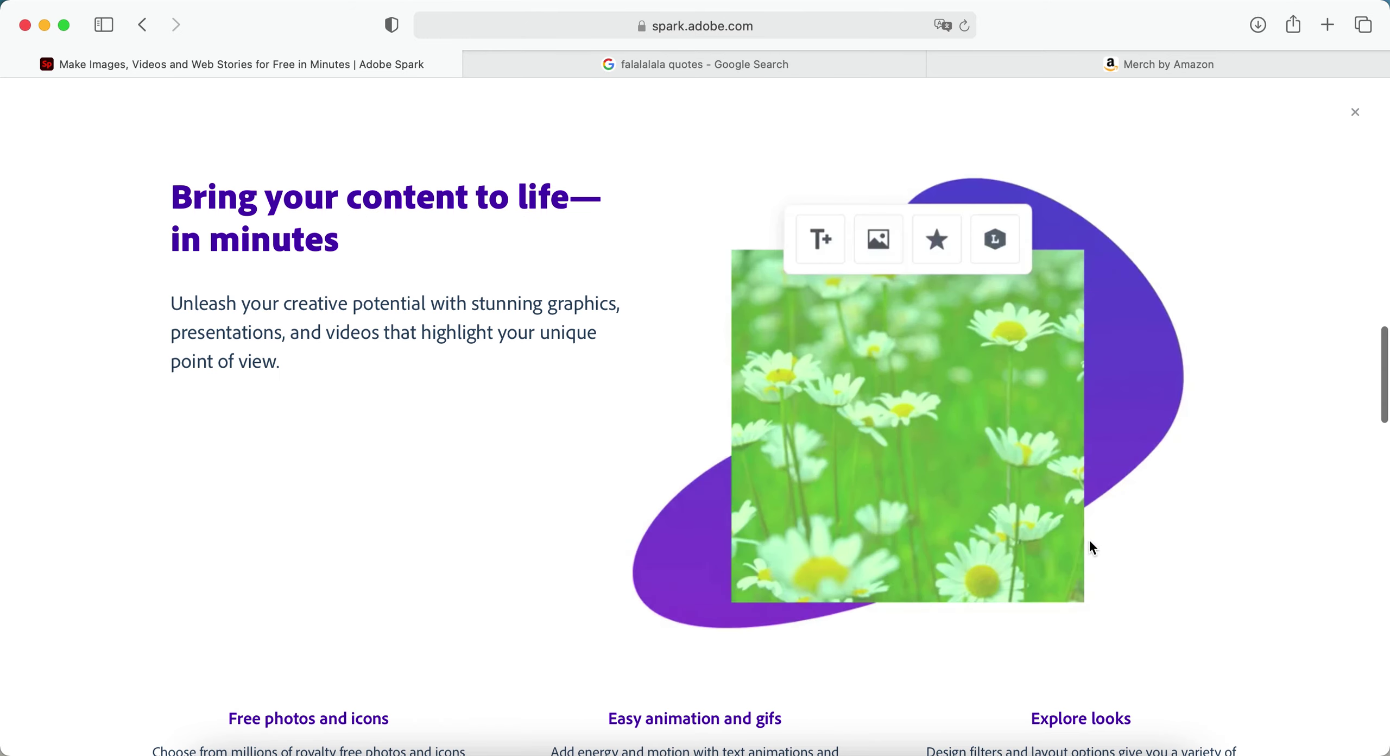
scroll(1086, 381, "down", 5)
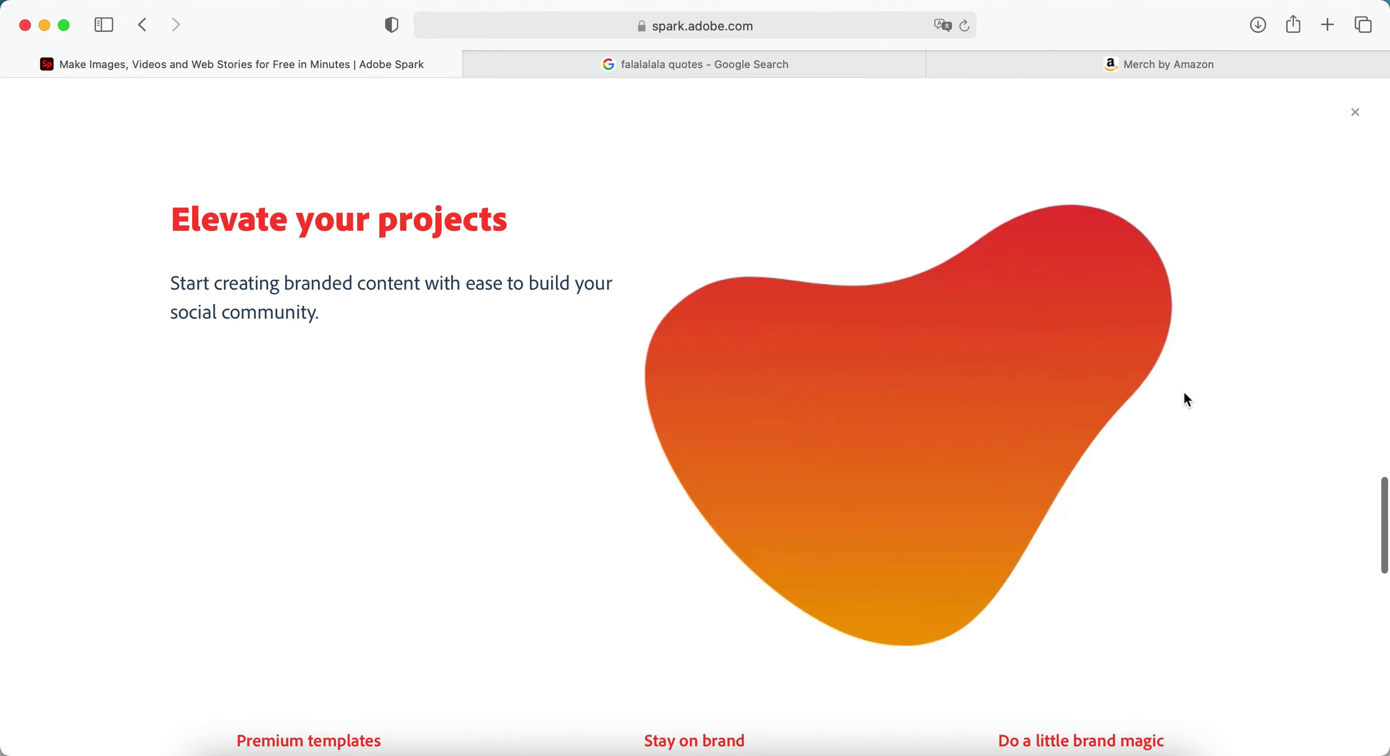
scroll(1239, 393, "down", 5)
scroll(1238, 393, "up", 1)
scroll(1238, 394, "up", 8)
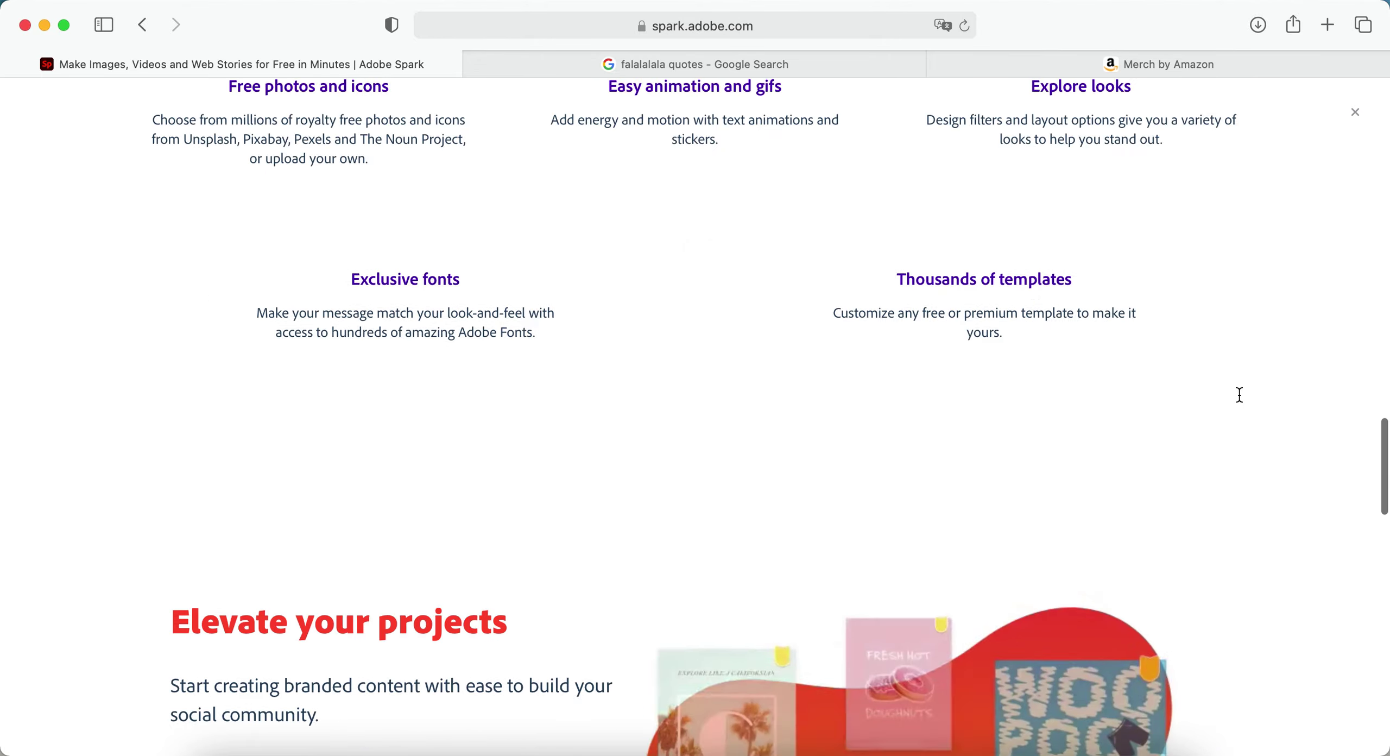
scroll(1239, 394, "up", 5)
scroll(1239, 394, "up", 5)
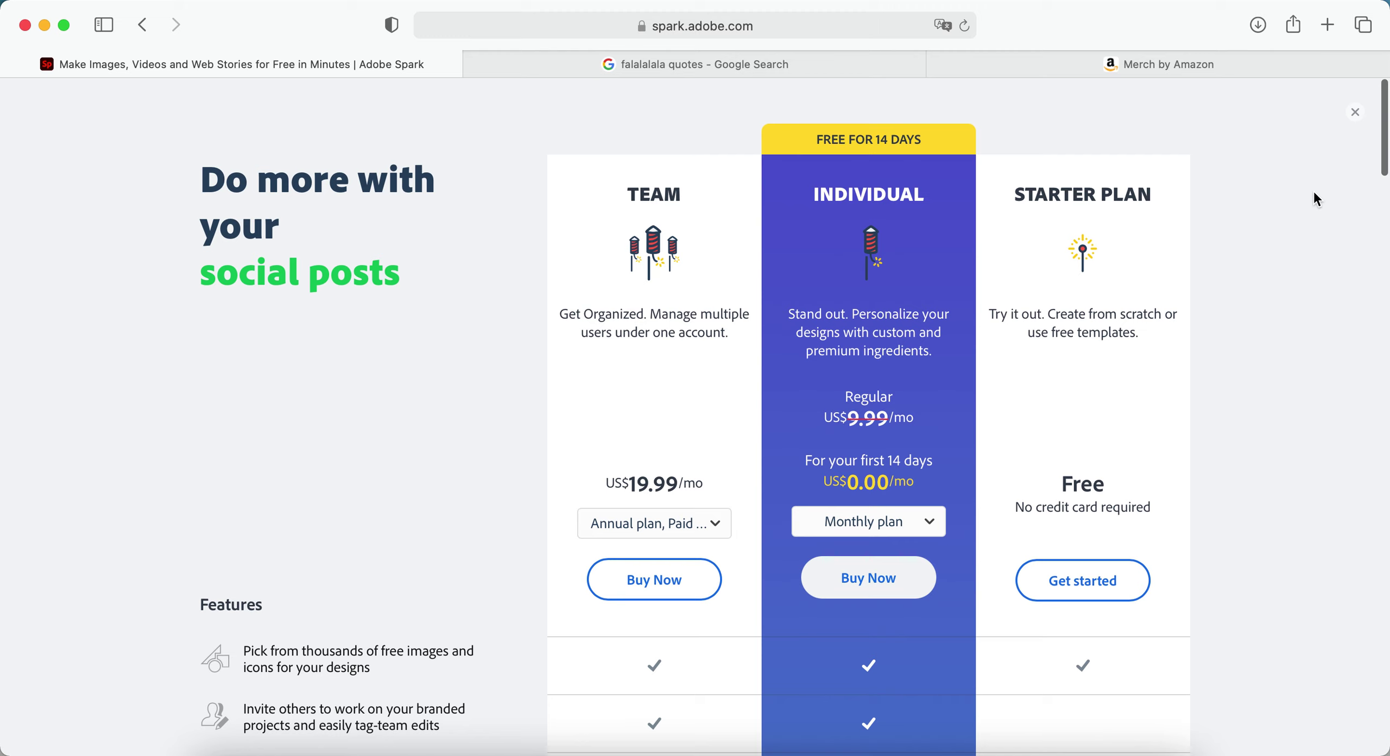
left_click(1358, 124)
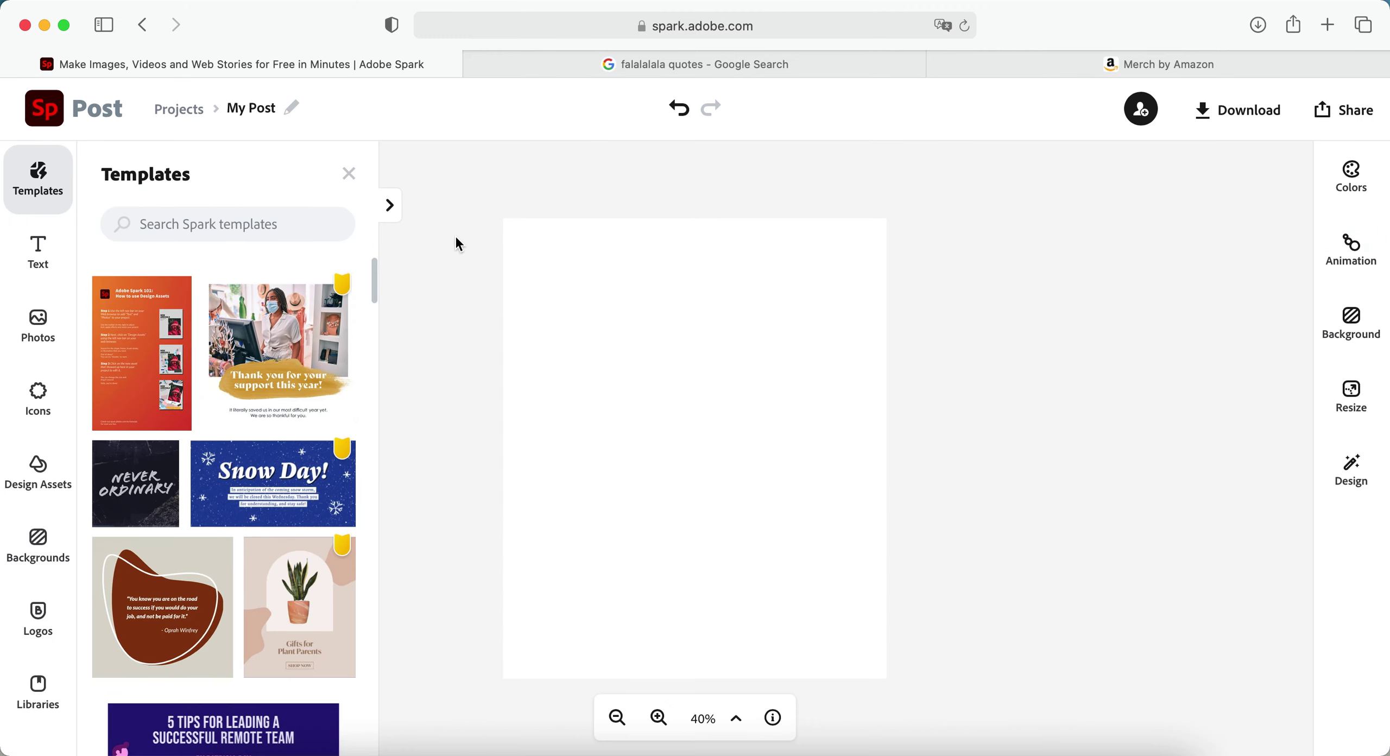
left_click(349, 174)
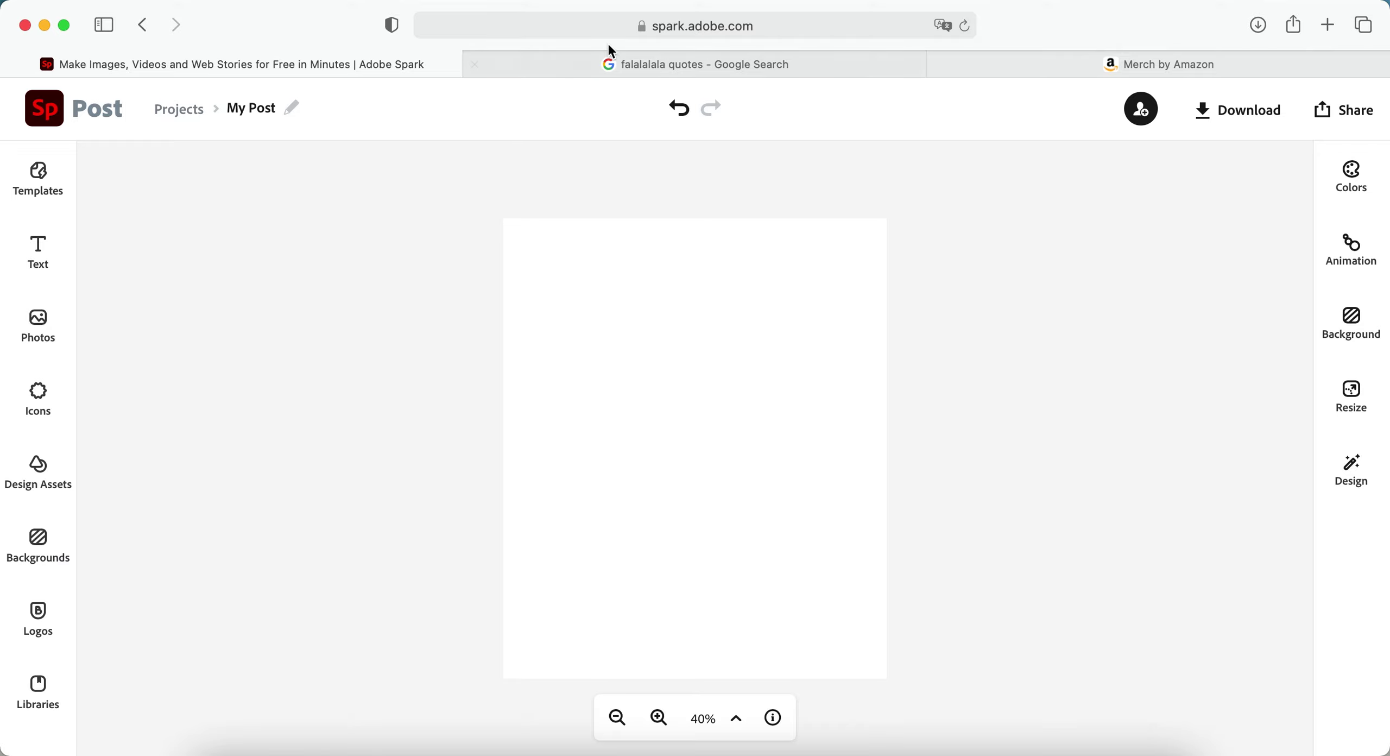
Check the falalalala quote images in Google Images, then return to the Spark editor
left_click(600, 64)
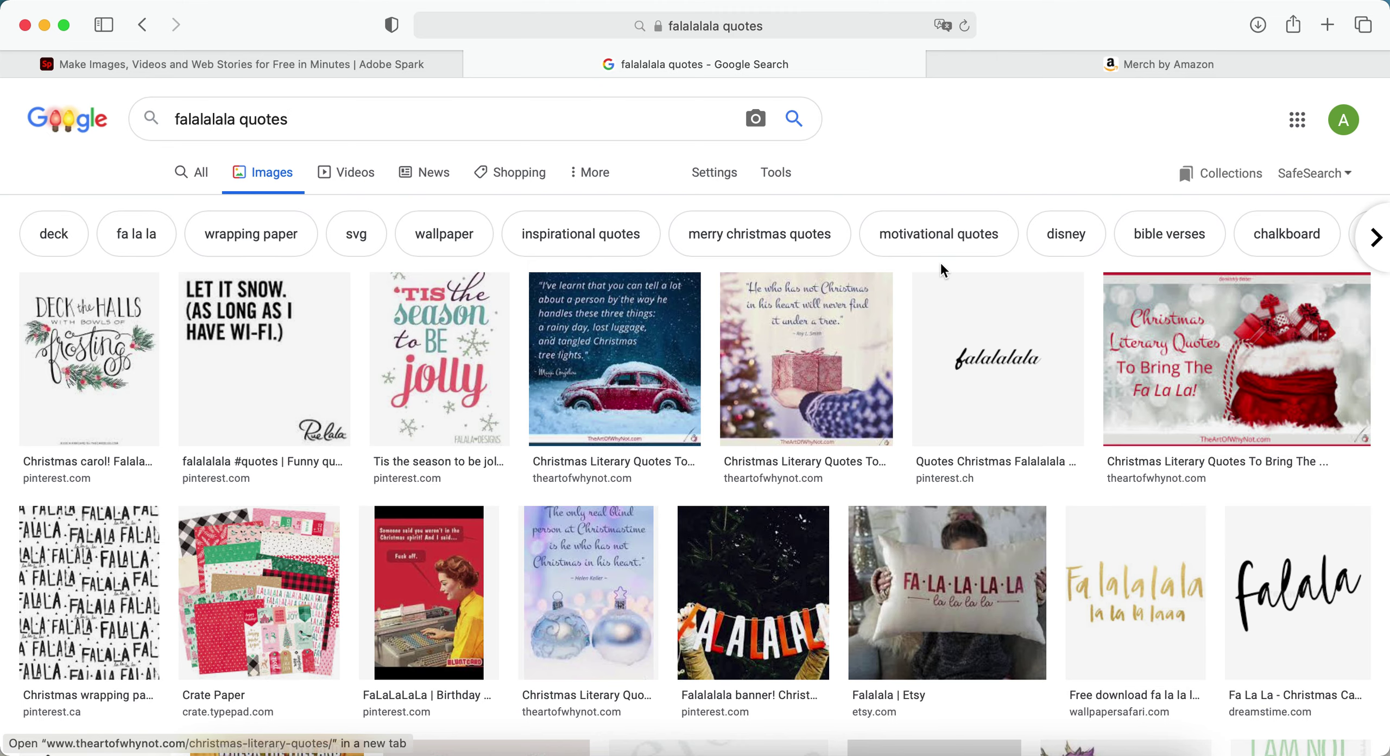
left_click(312, 68)
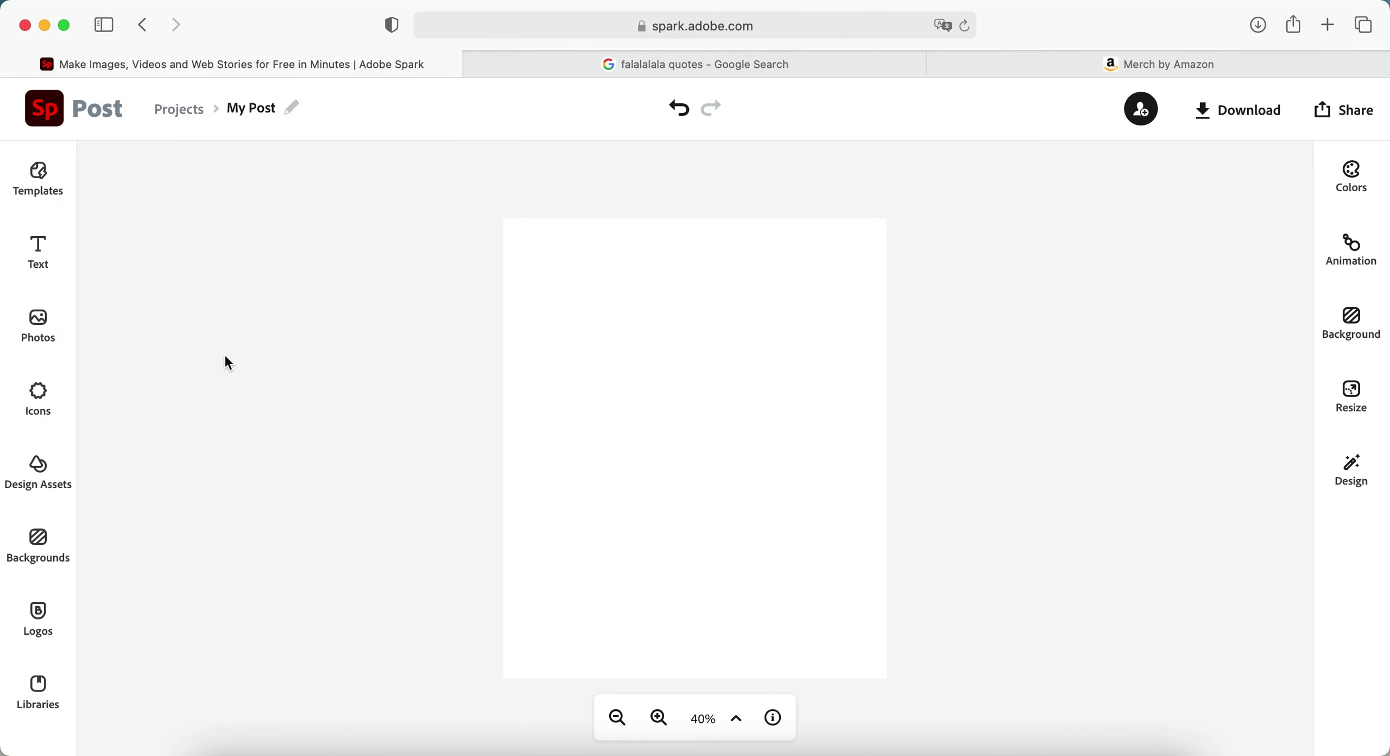
Add stacked text 'Fa La La La Lawyer', one word per line
left_click(35, 250)
left_click(232, 248)
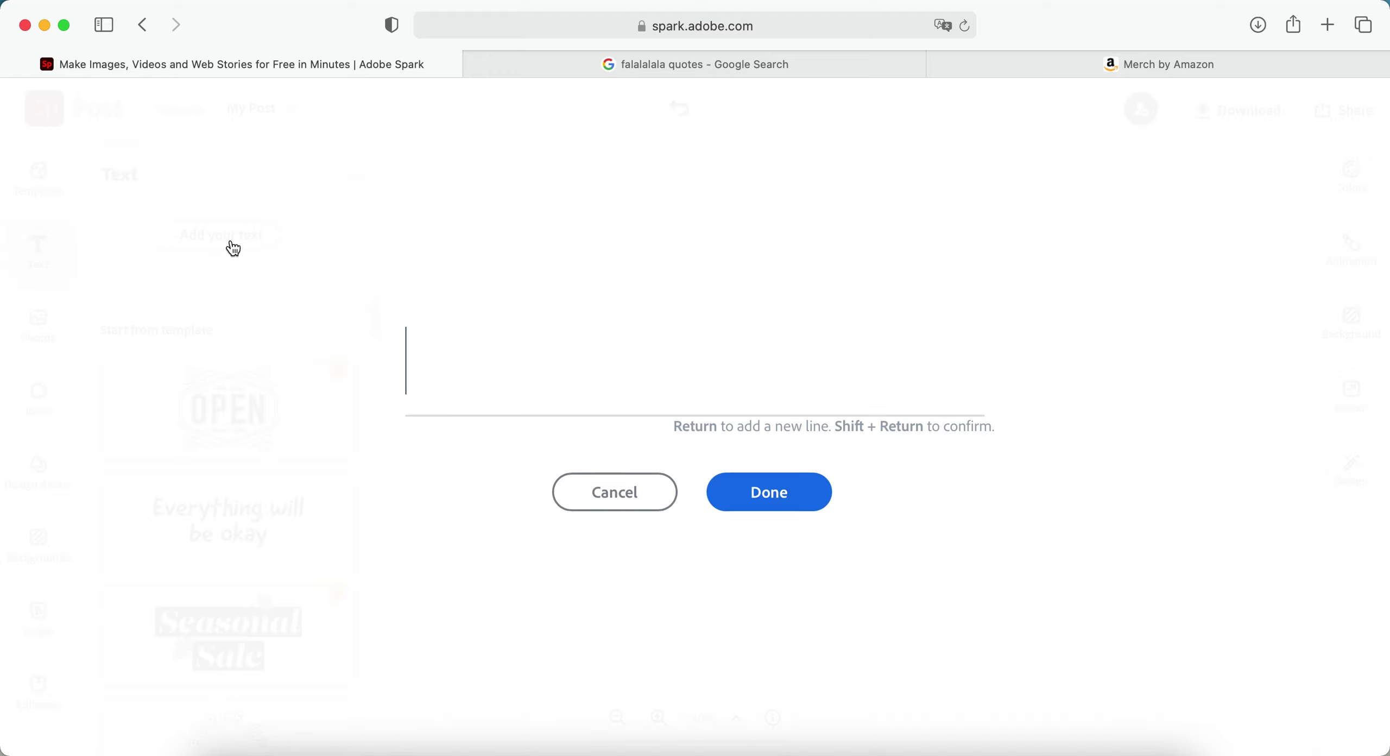
type("Fa")
key("Return")
type("La")
key("Return")
type("La")
key("Return")
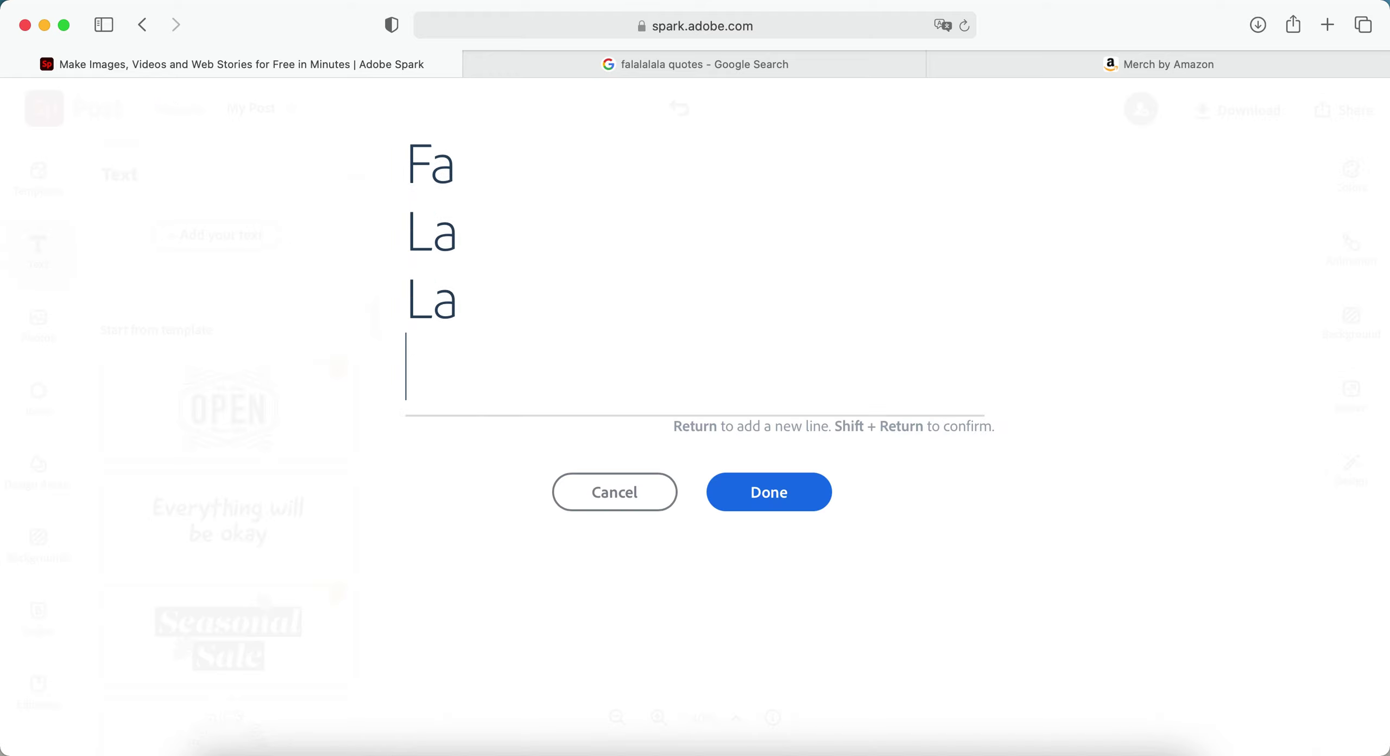
type("La")
key("Return")
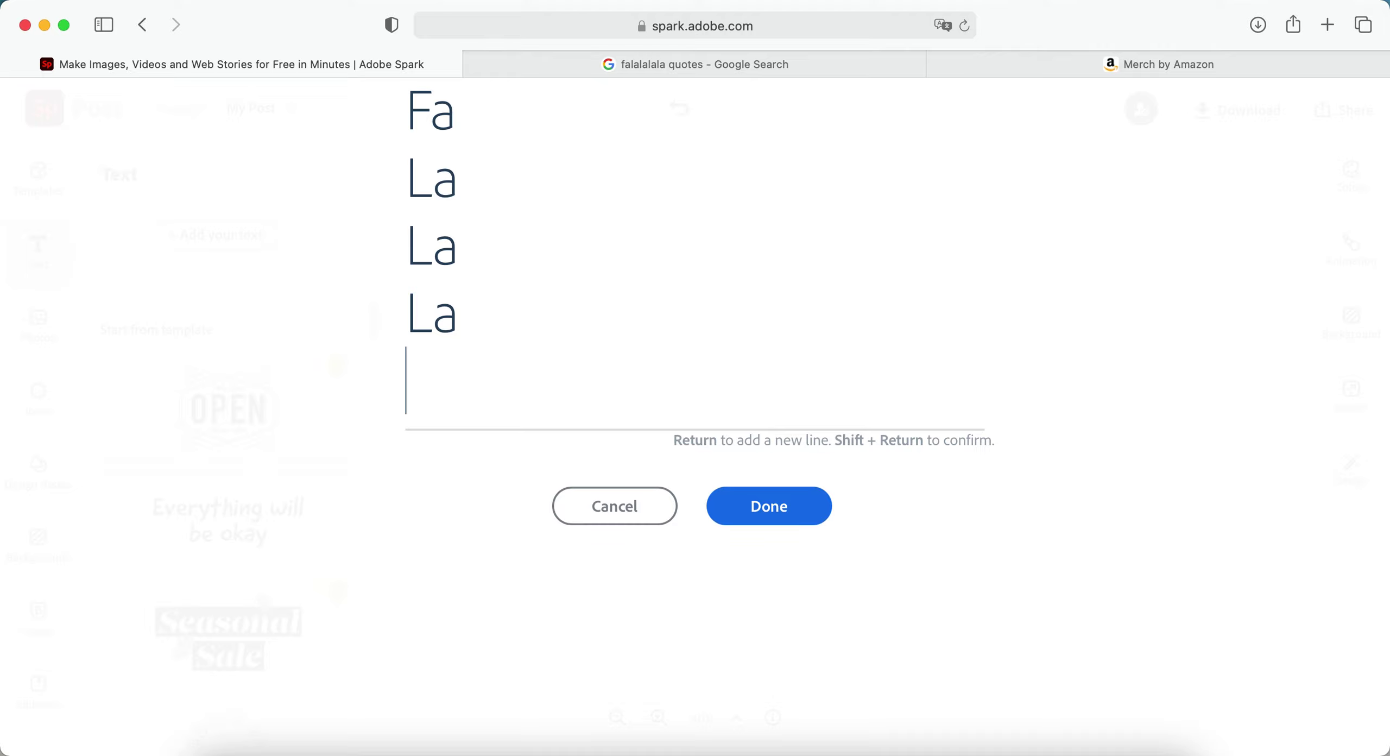
type("Lawy")
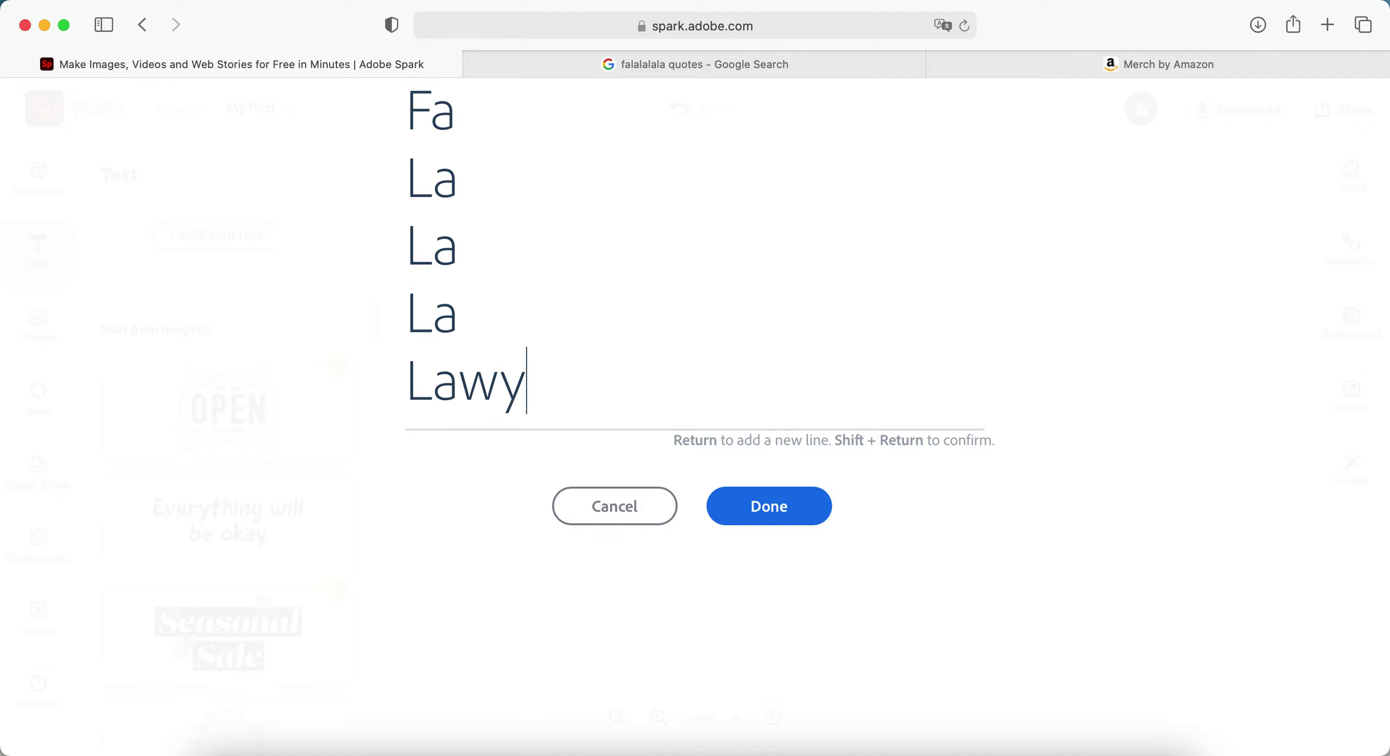
type("w")
key("BackSpace")
type("er")
left_click(795, 507)
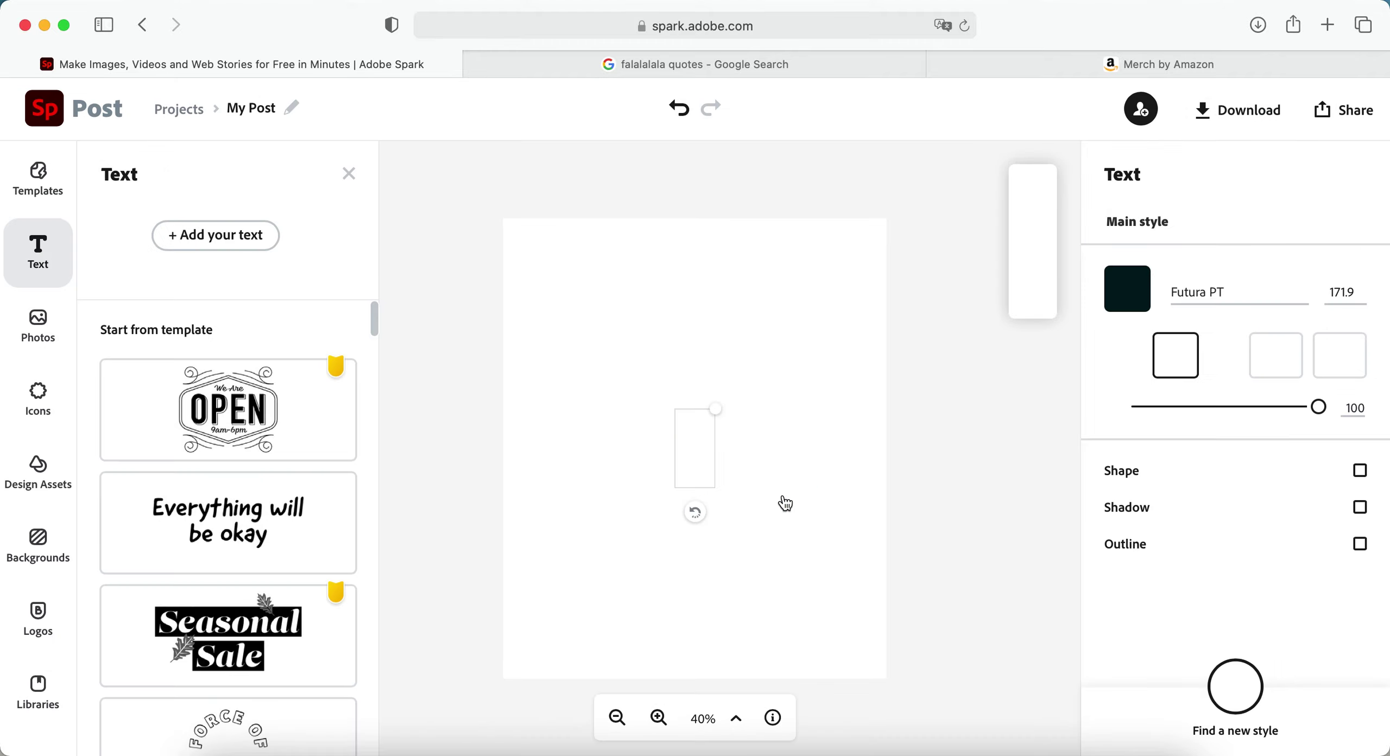
Enlarge the text box and centre it on the post
left_click(349, 174)
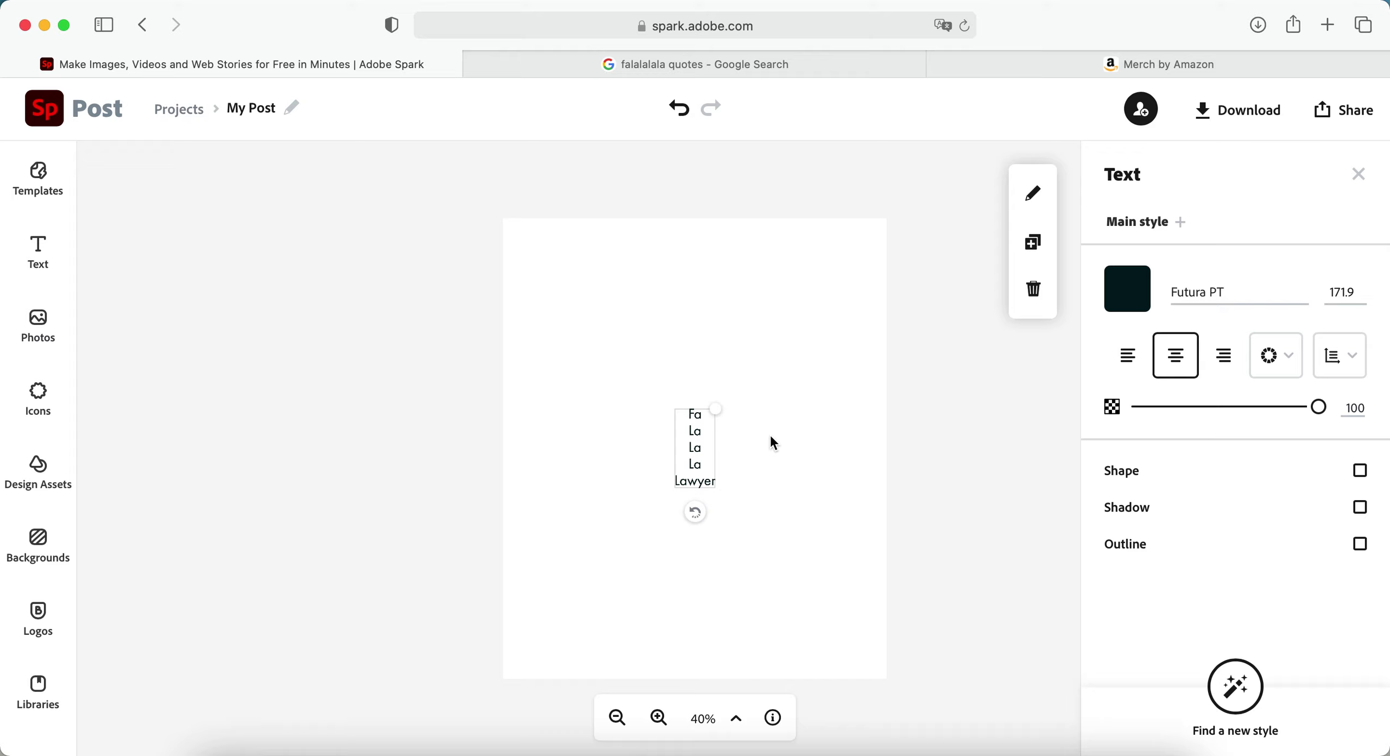
left_click_drag(715, 408, 866, 248)
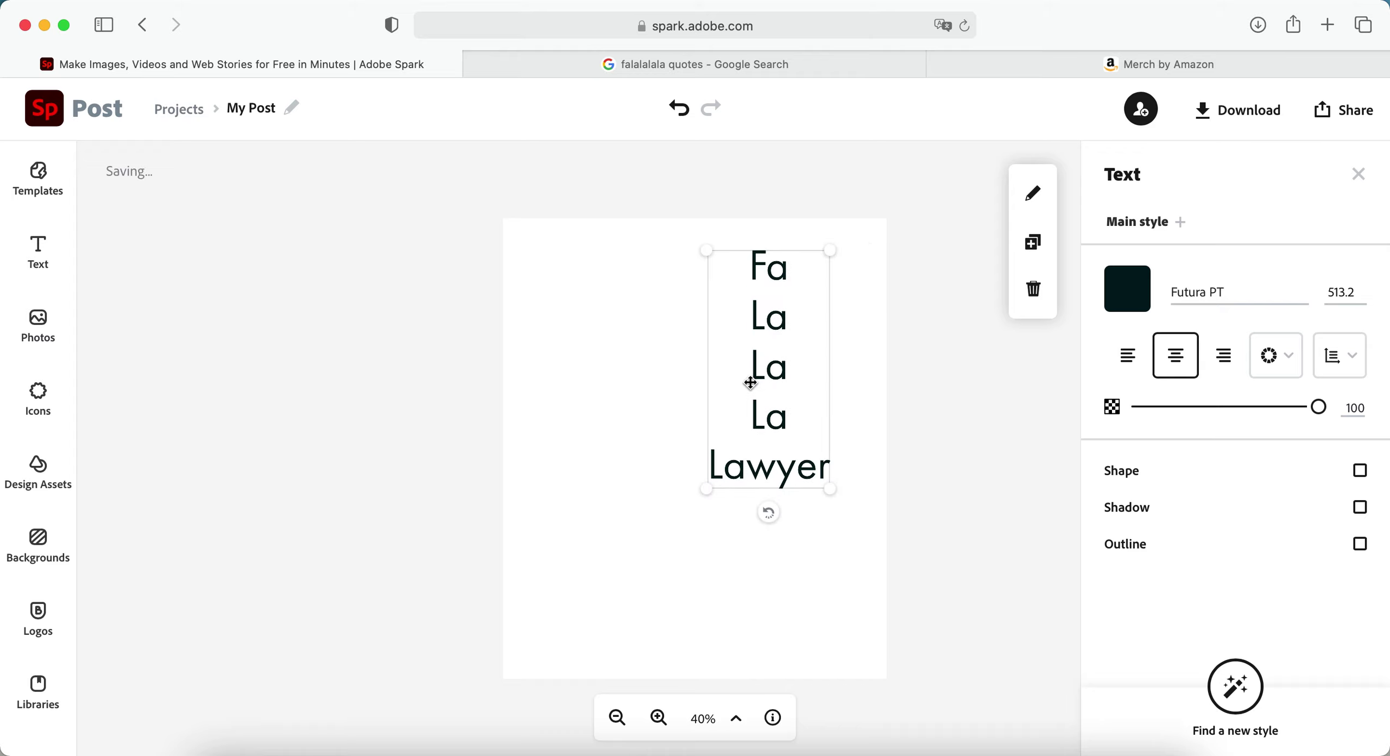
mouse_move(751, 379)
left_mouse_down()
mouse_move(660, 383)
mouse_move(672, 414)
left_mouse_up()
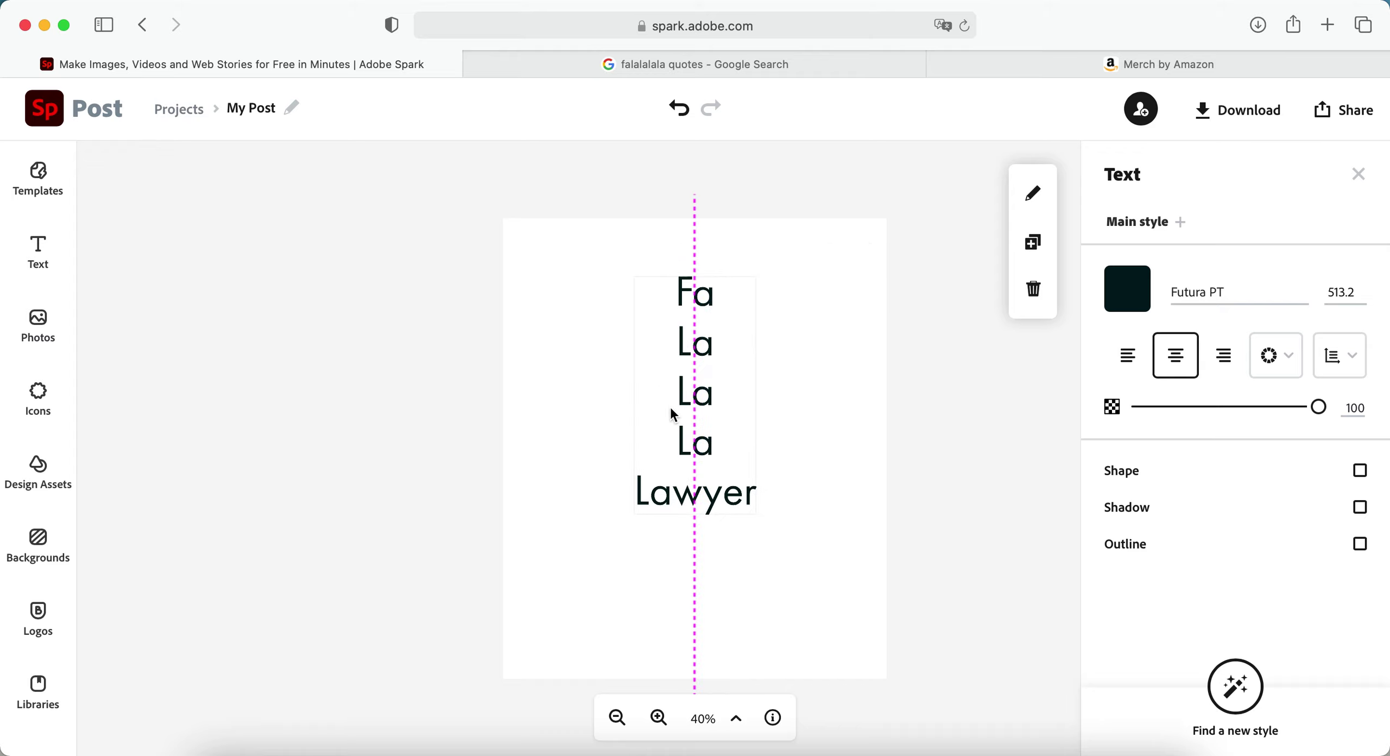
left_click(919, 381)
Make the post background black
left_click(559, 357)
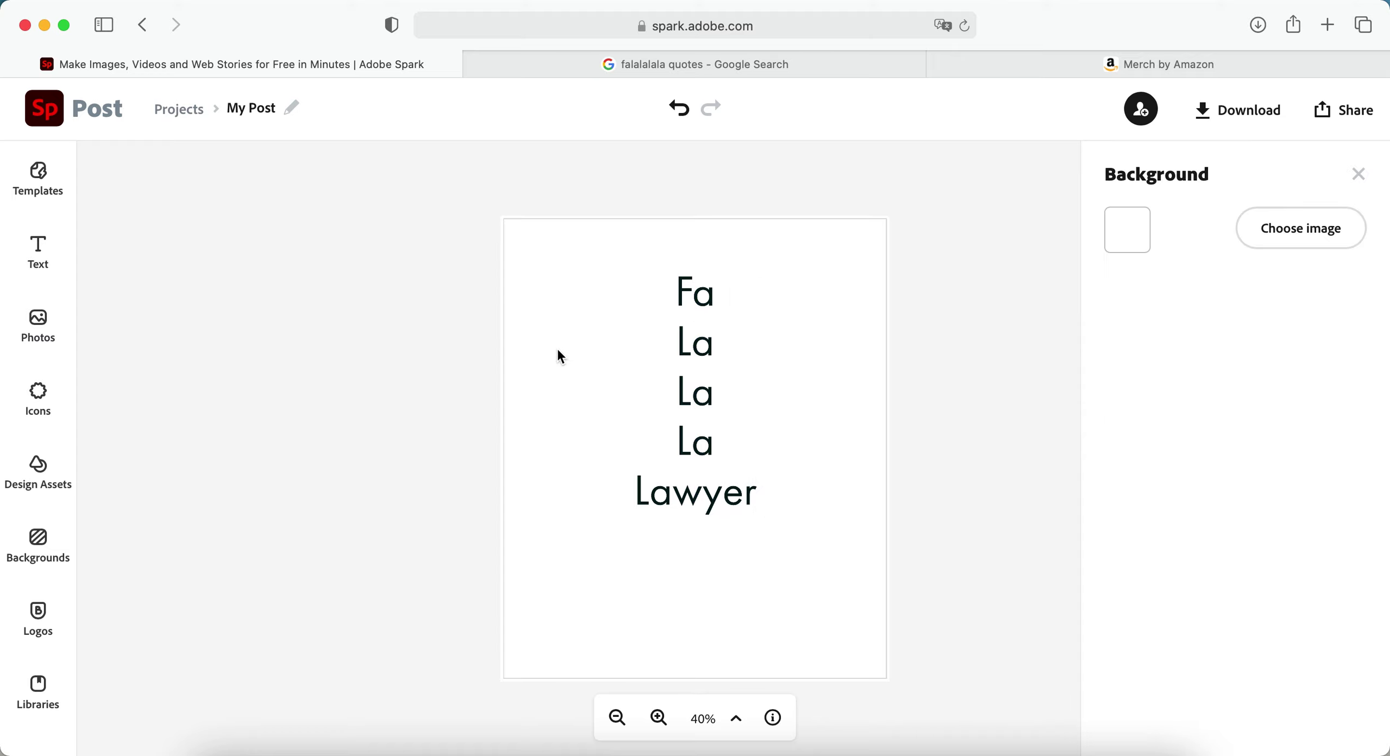
left_click(1126, 232)
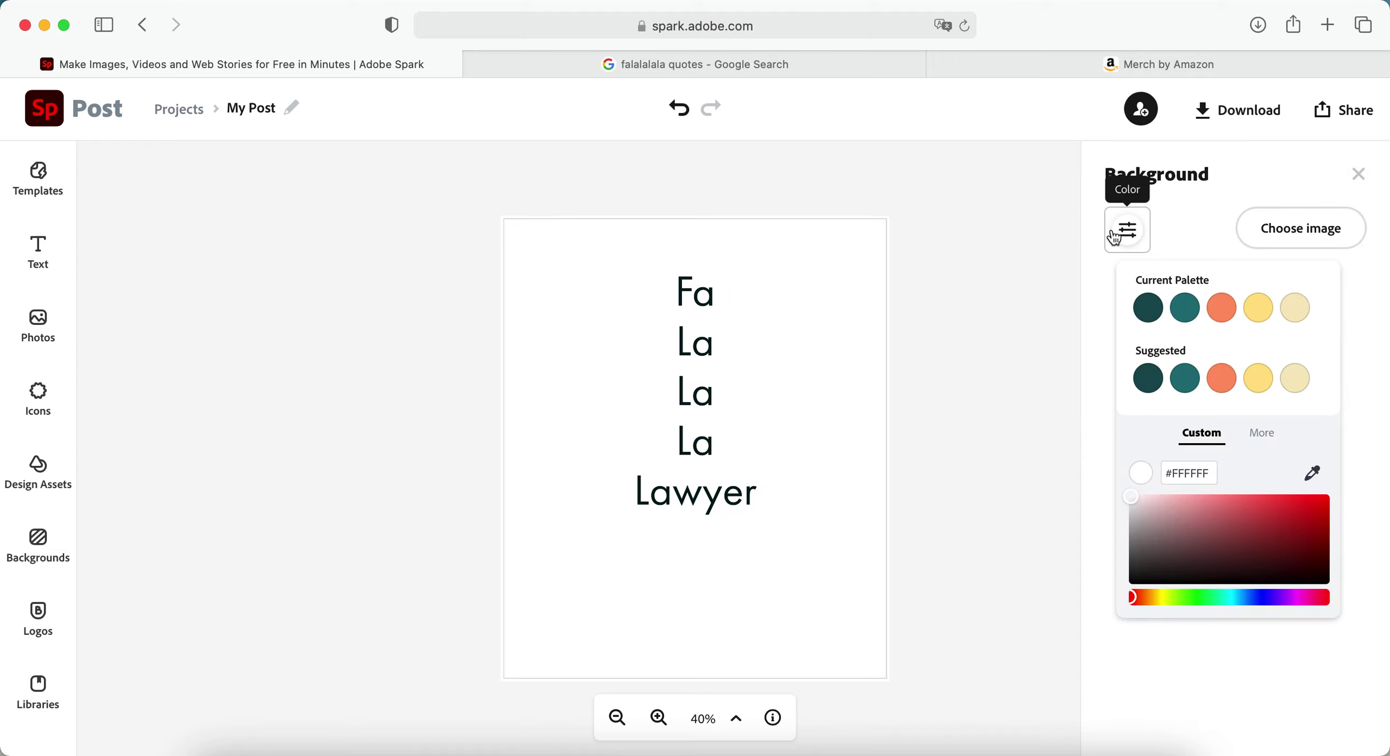
left_click(1262, 433)
left_click(1302, 481)
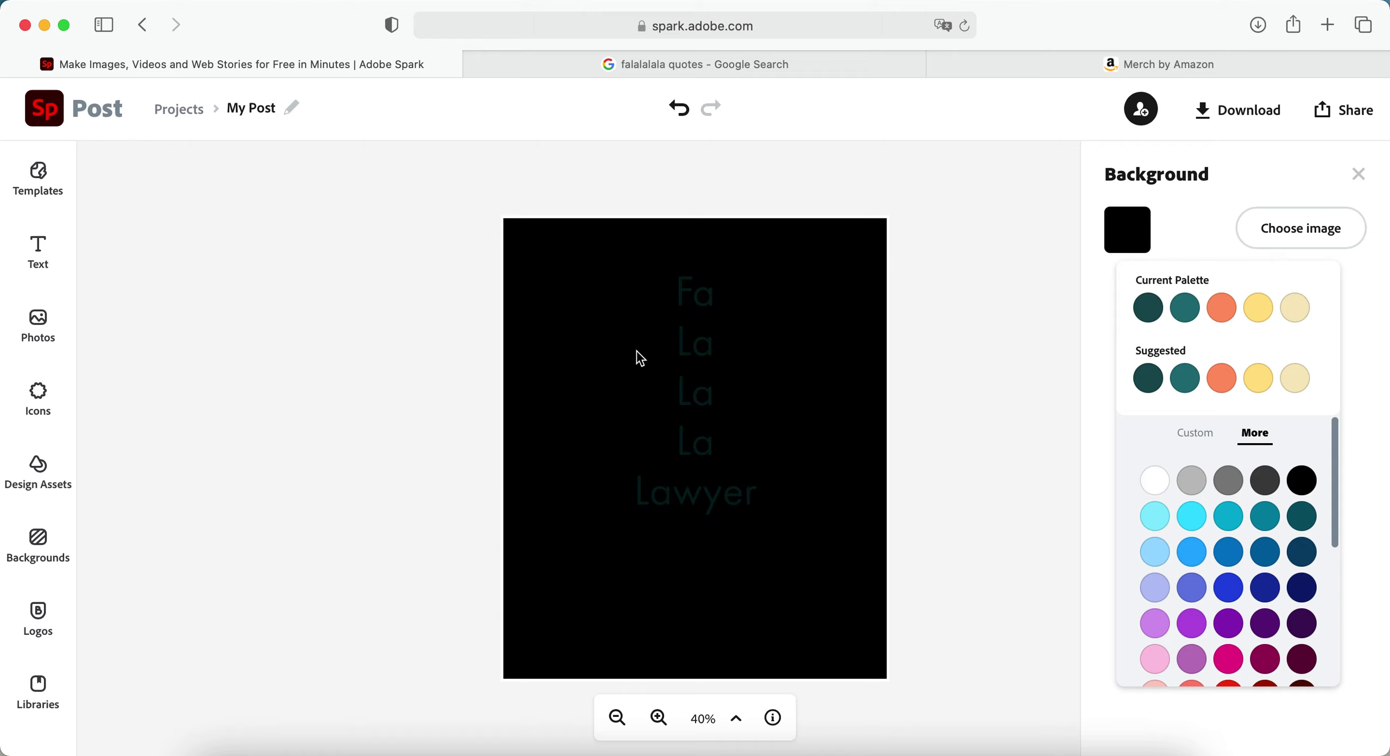
left_click(702, 374)
Change the Fa La La La Lawyer text colour to white
left_click(1127, 288)
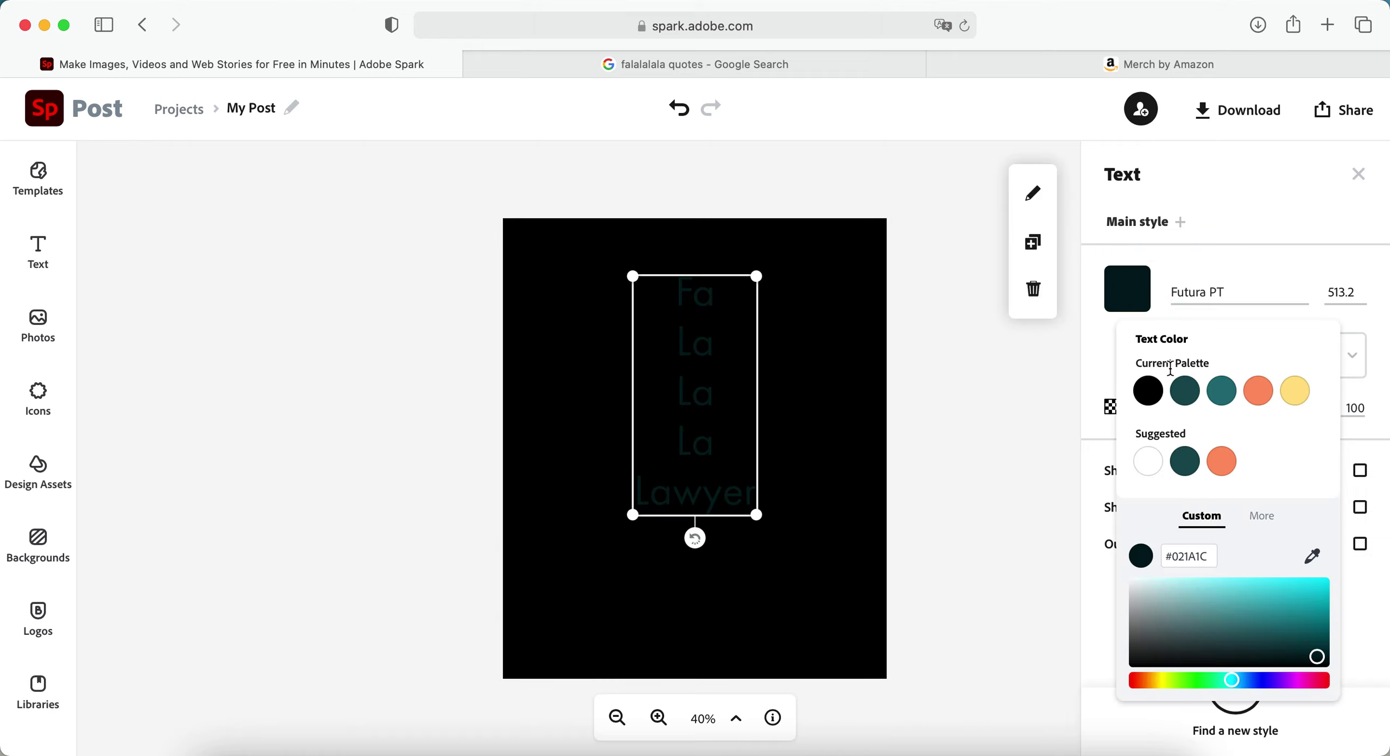
left_click(1262, 517)
left_click(1154, 564)
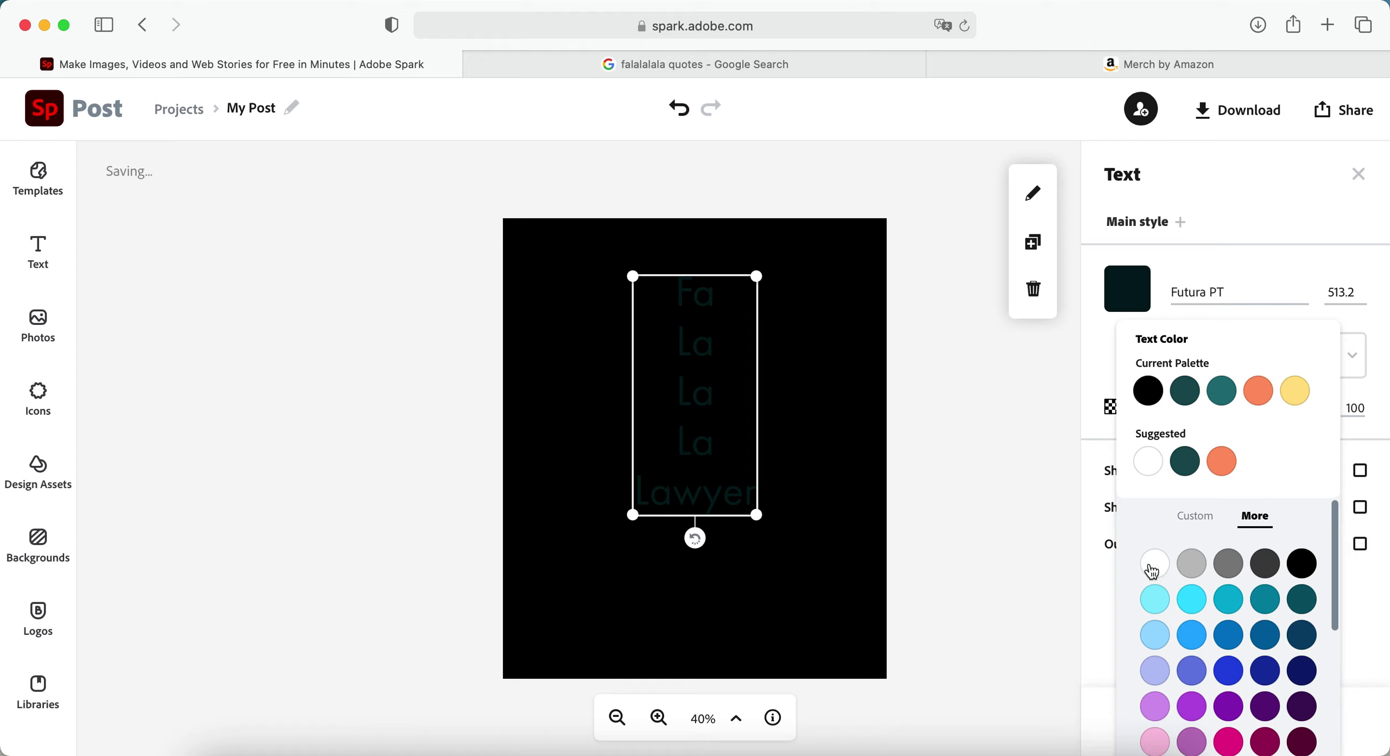
left_click(911, 346)
Enlarge the white text further and centre it on the post
mouse_move(711, 396)
left_mouse_down()
mouse_move(605, 462)
mouse_move(621, 487)
left_mouse_up()
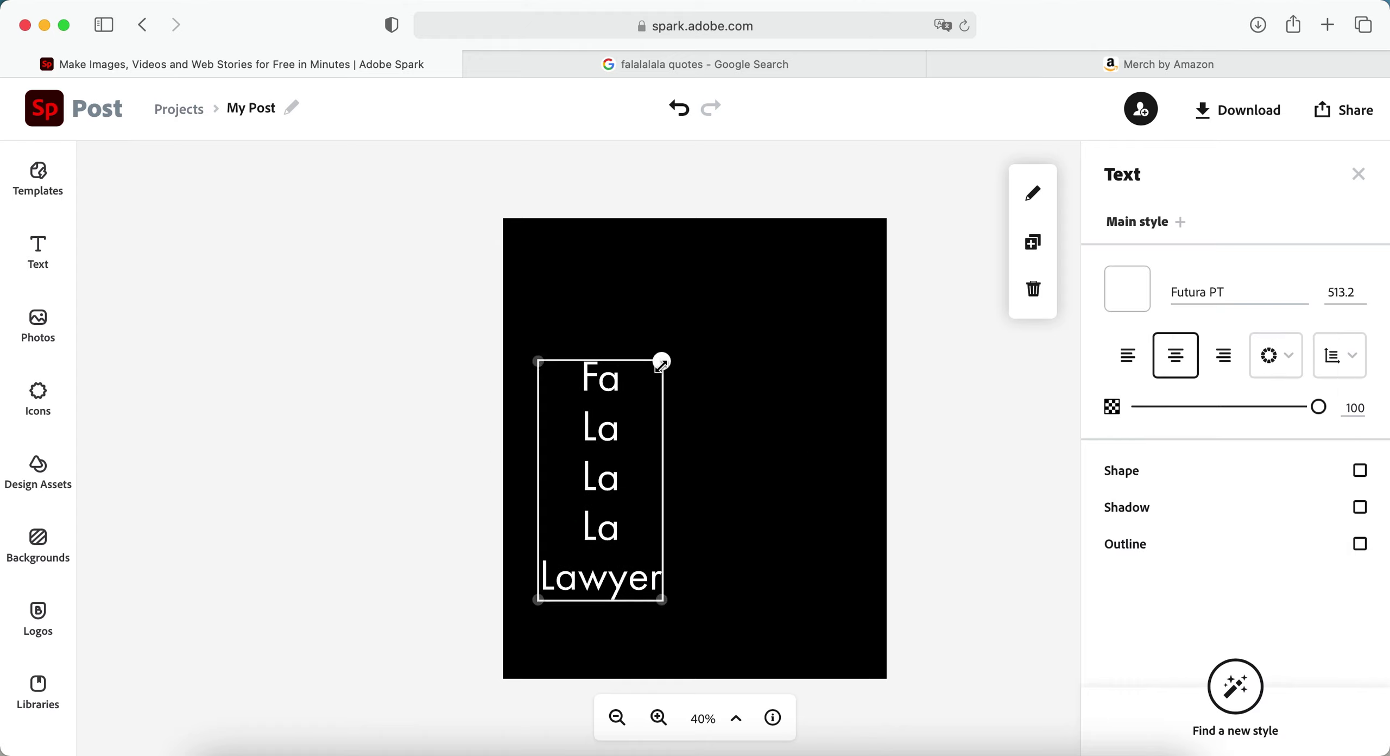
left_click_drag(659, 360, 792, 289)
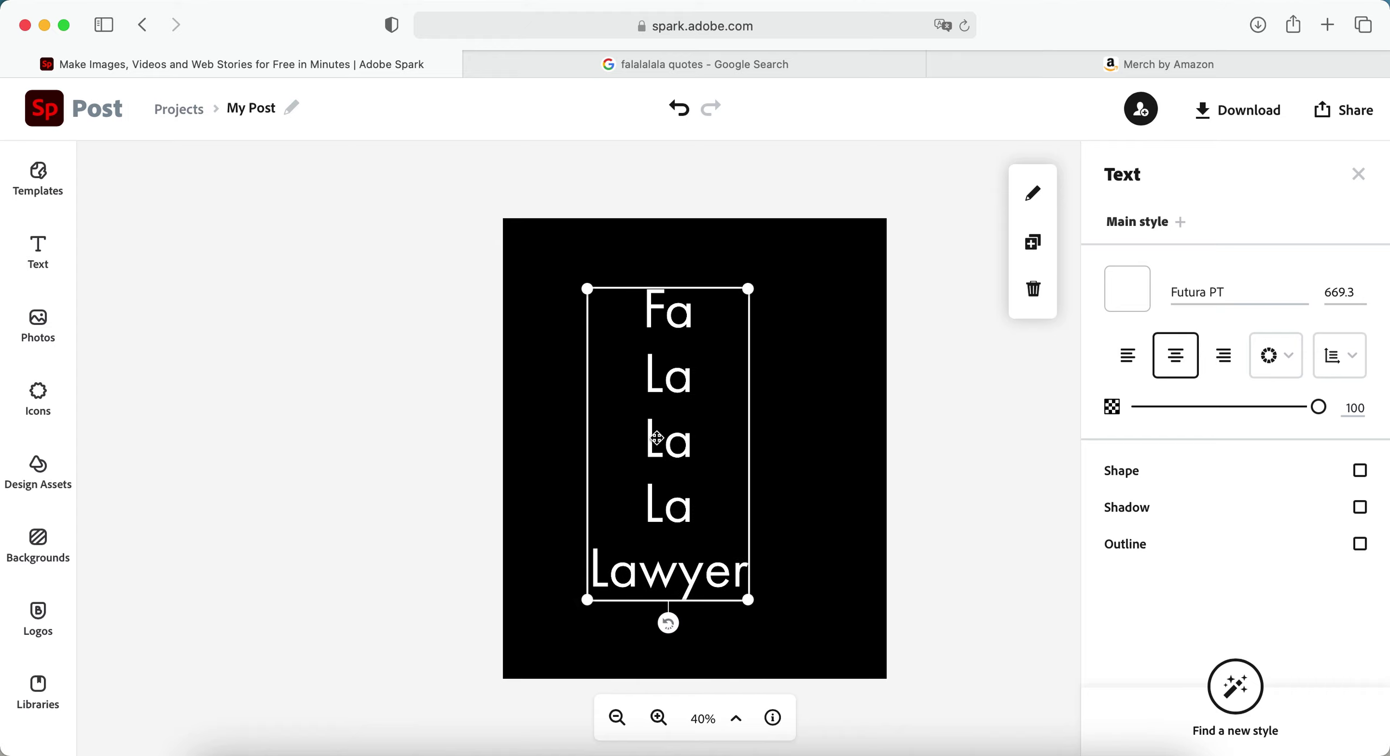
left_click_drag(649, 438, 674, 409)
left_click(959, 441)
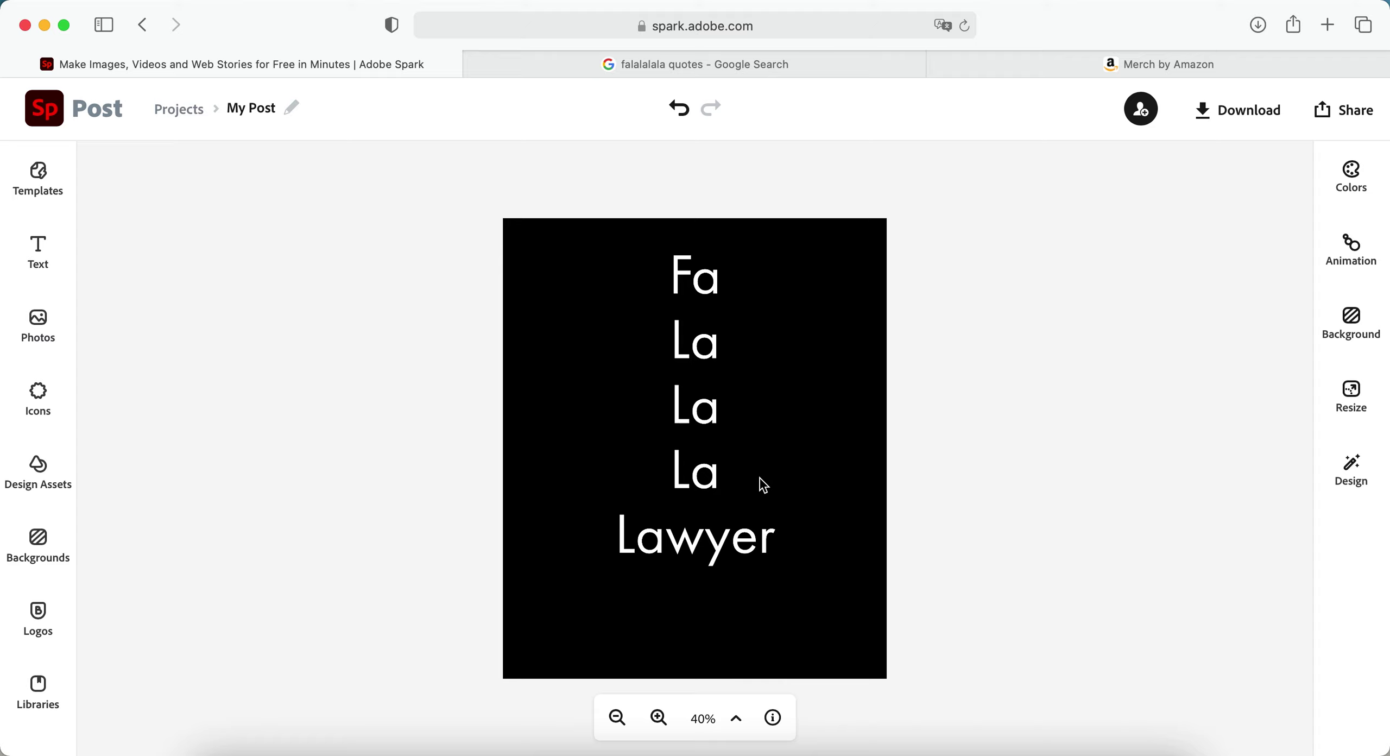
left_click(669, 421)
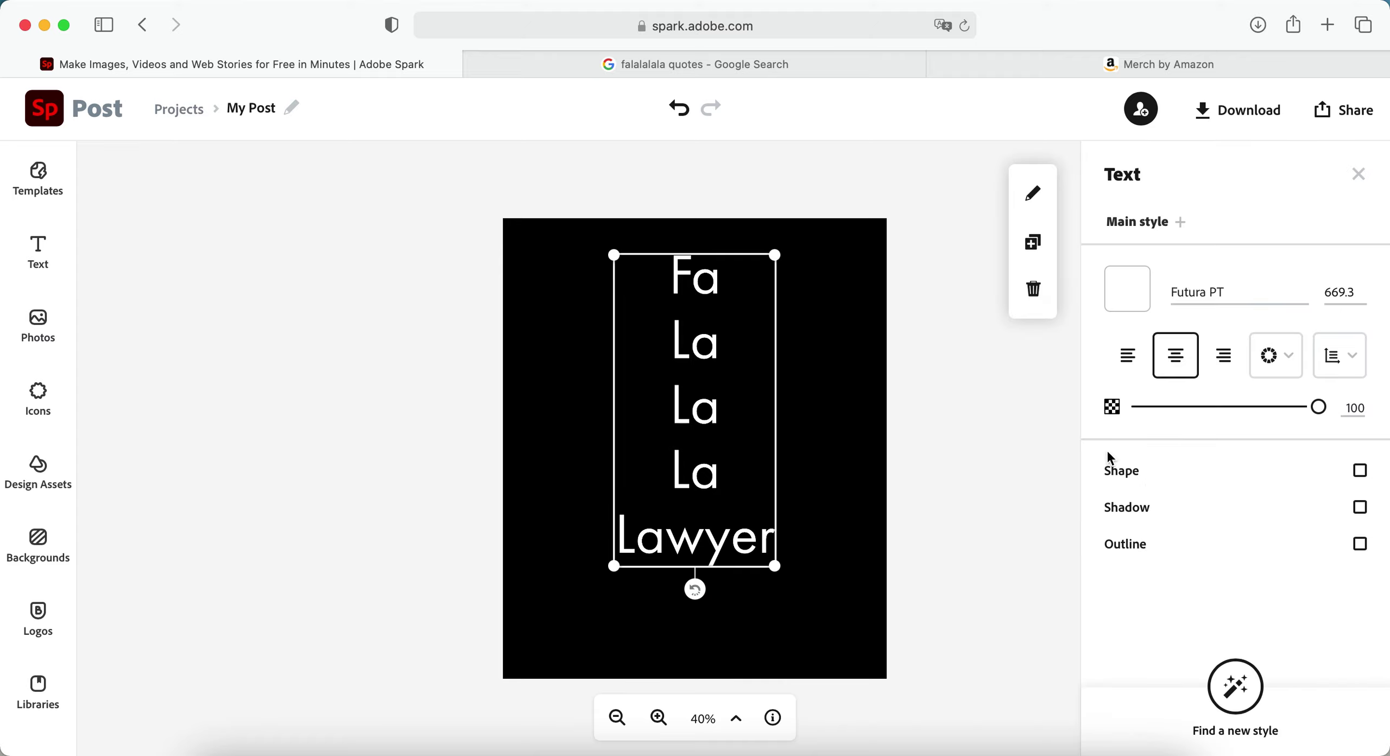
Wrap the text into a circle, then enlarge and centre it
left_click(1277, 356)
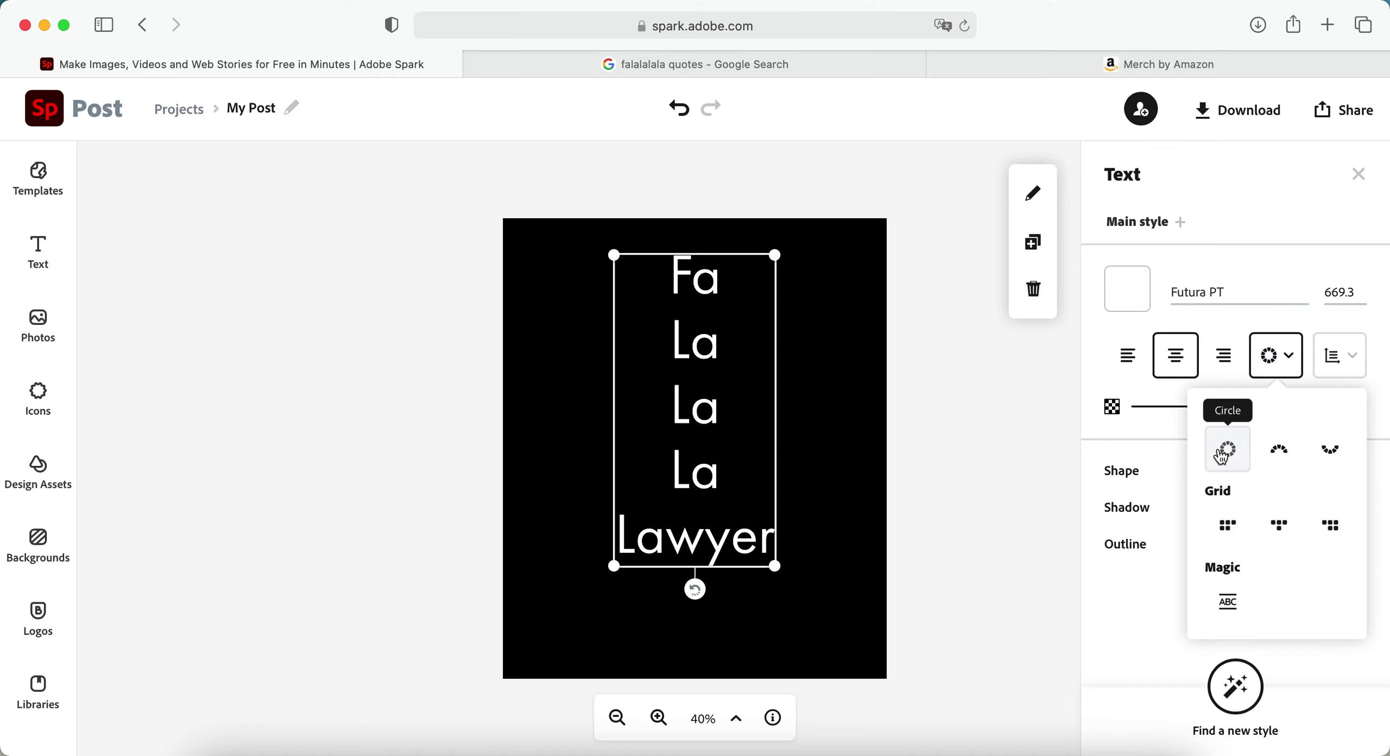
left_click(1221, 454)
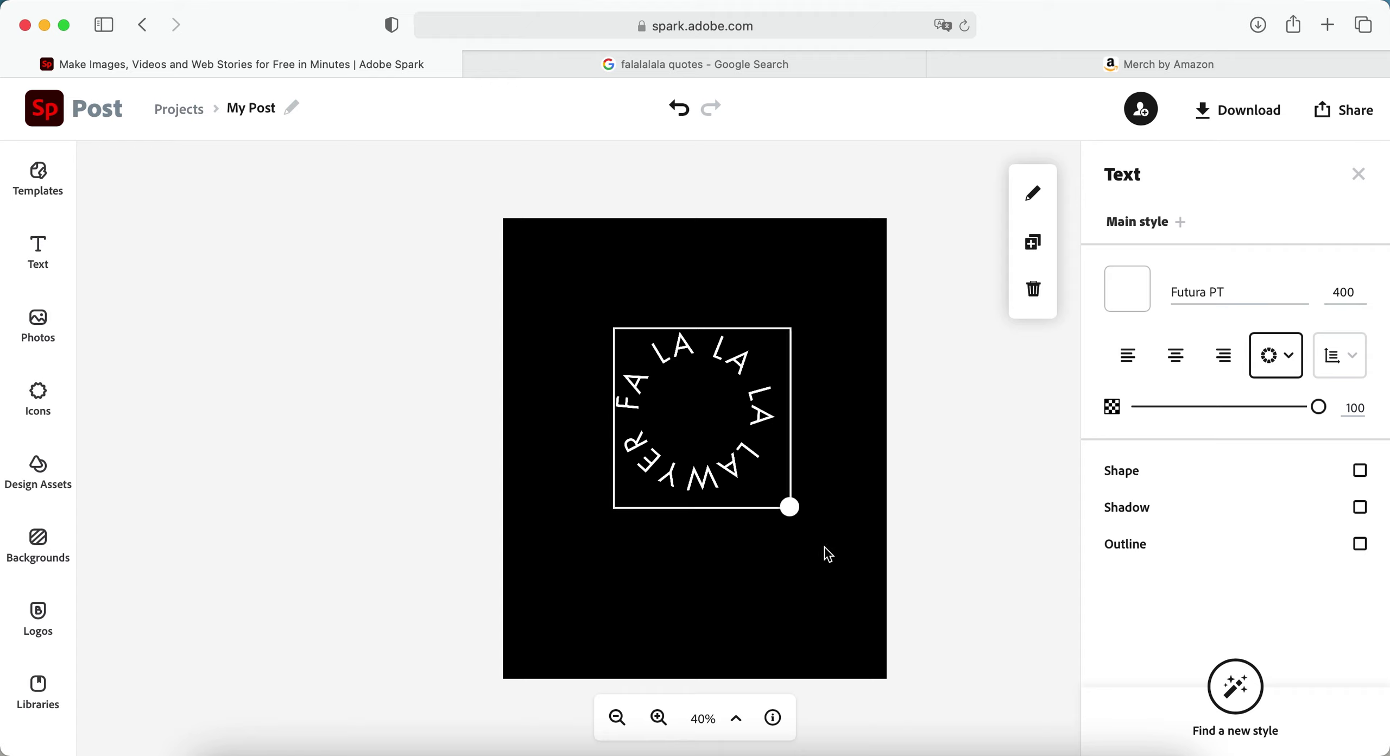
left_click_drag(790, 506, 866, 590)
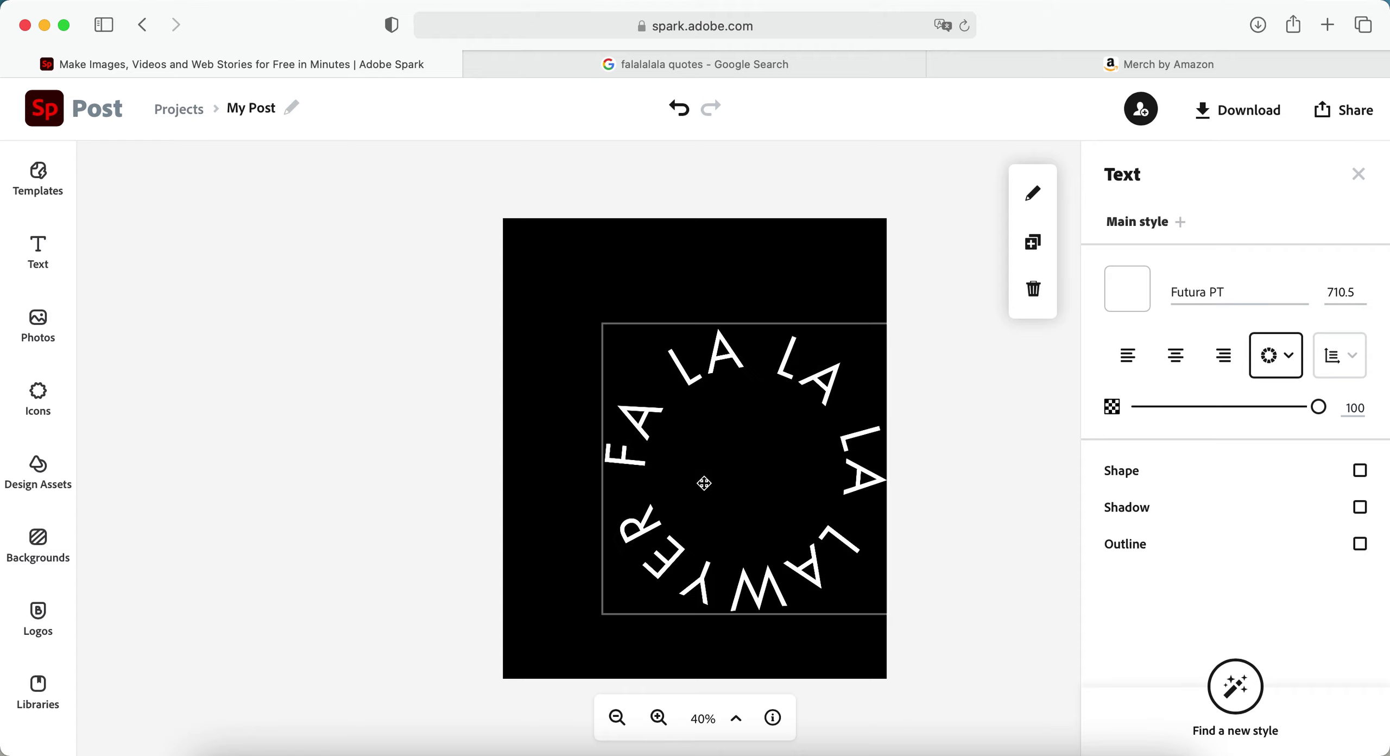
left_click_drag(704, 483, 658, 460)
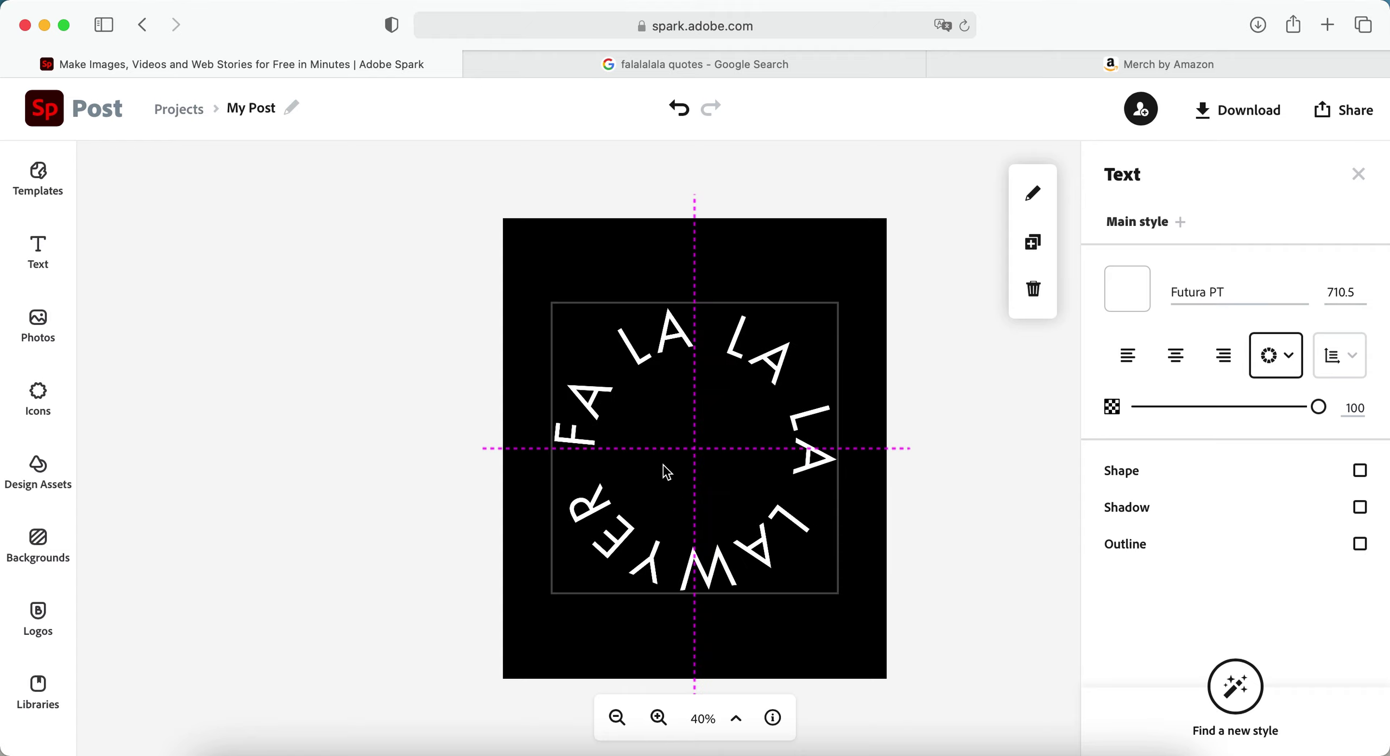
Change the circle to a semicircle arch and move it near the top
left_click(1273, 364)
left_click(1276, 459)
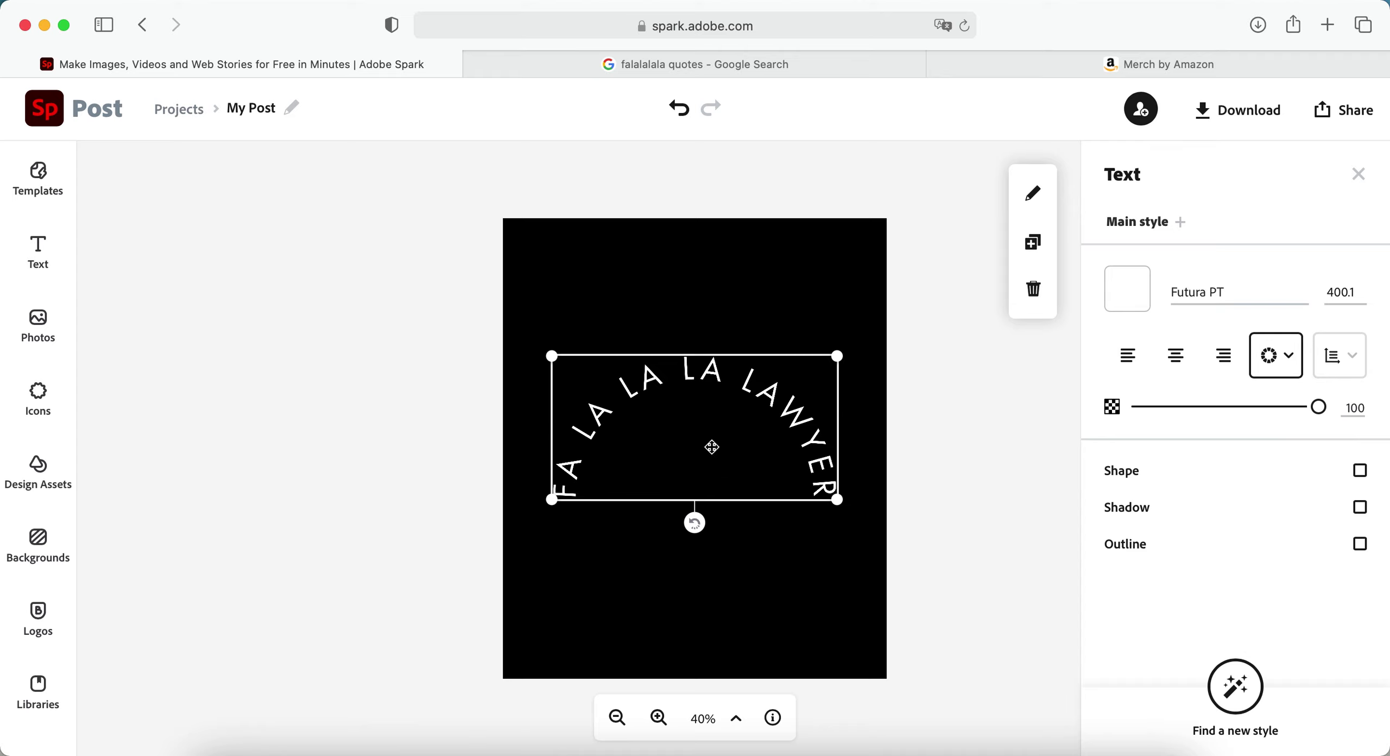
left_click_drag(712, 447, 710, 415)
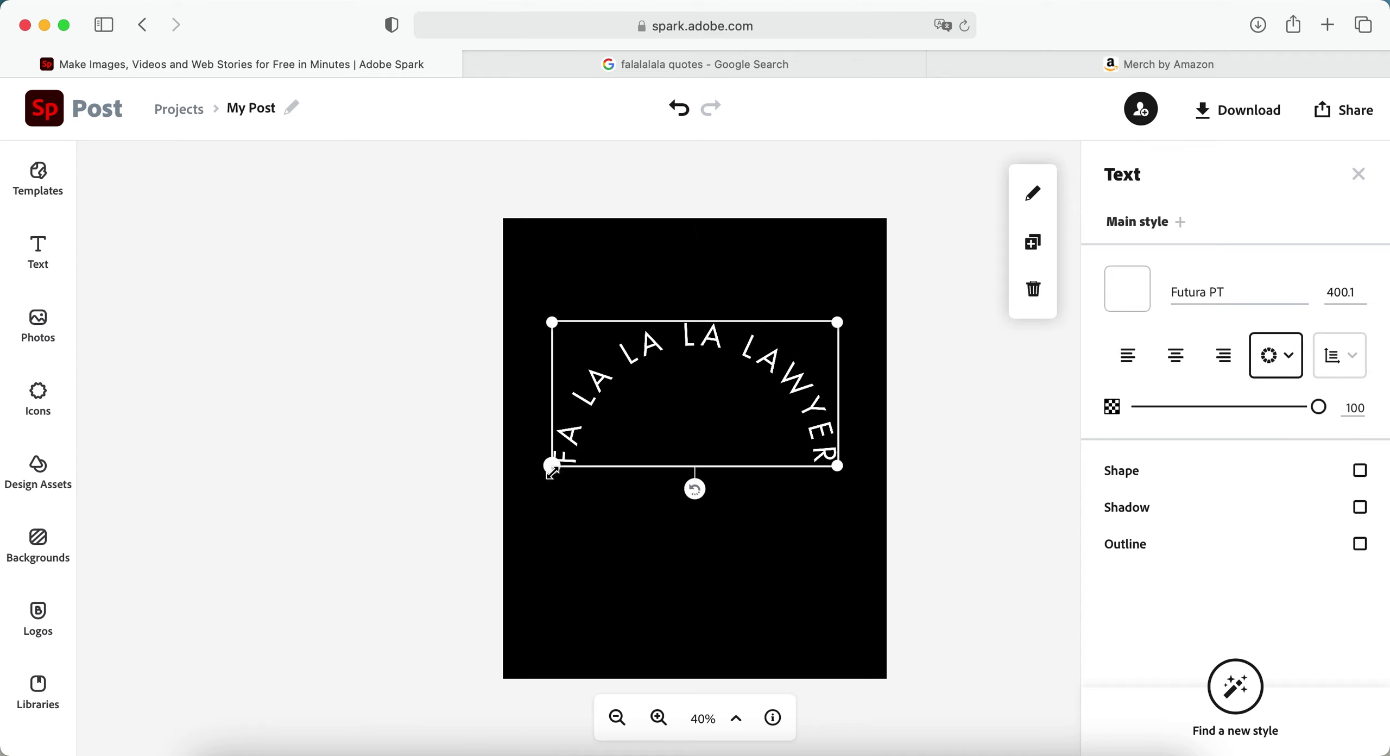
left_click_drag(549, 467, 528, 478)
mouse_move(630, 435)
left_mouse_down()
mouse_move(648, 395)
mouse_move(634, 375)
left_mouse_up()
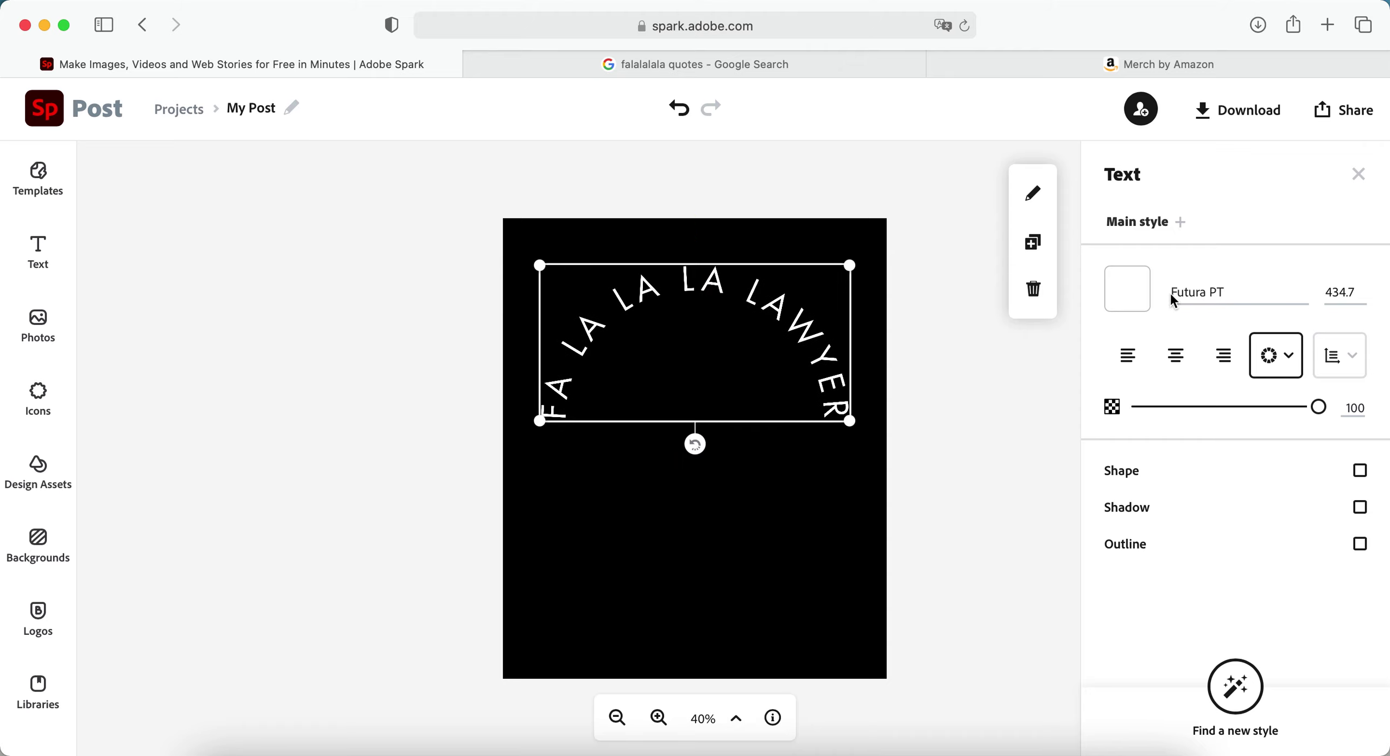
left_click(1228, 292)
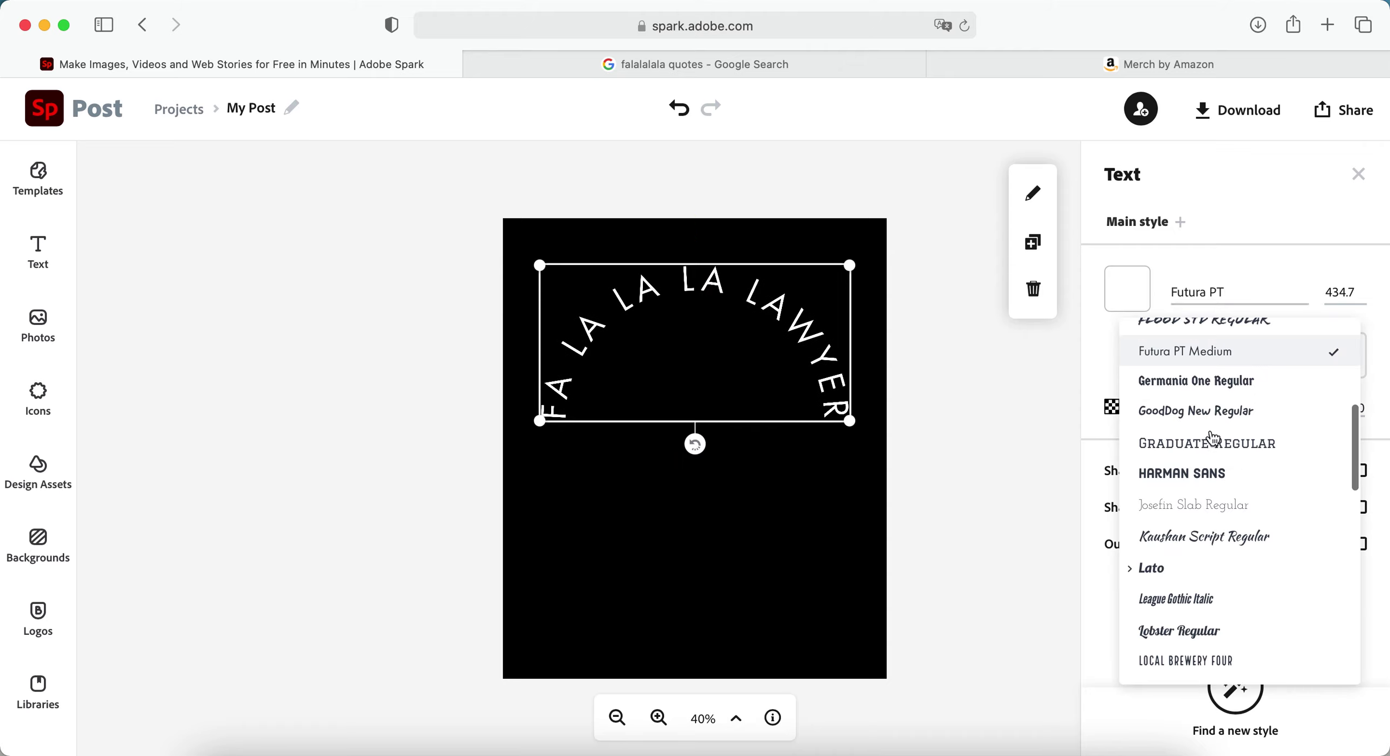
scroll(1214, 506, "down", 5)
scroll(1218, 503, "down", 5)
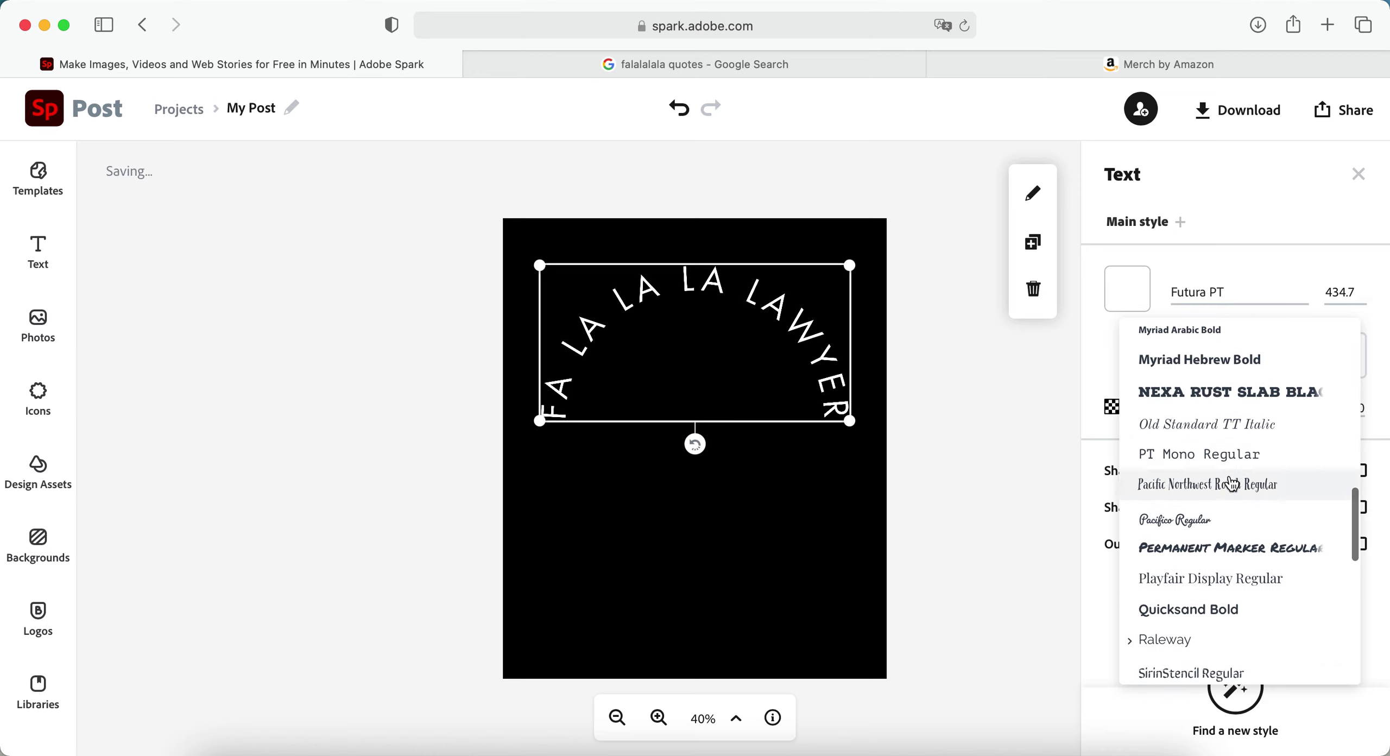
Set the arched text's font to Nexa Rust Slab Black
left_click(1243, 394)
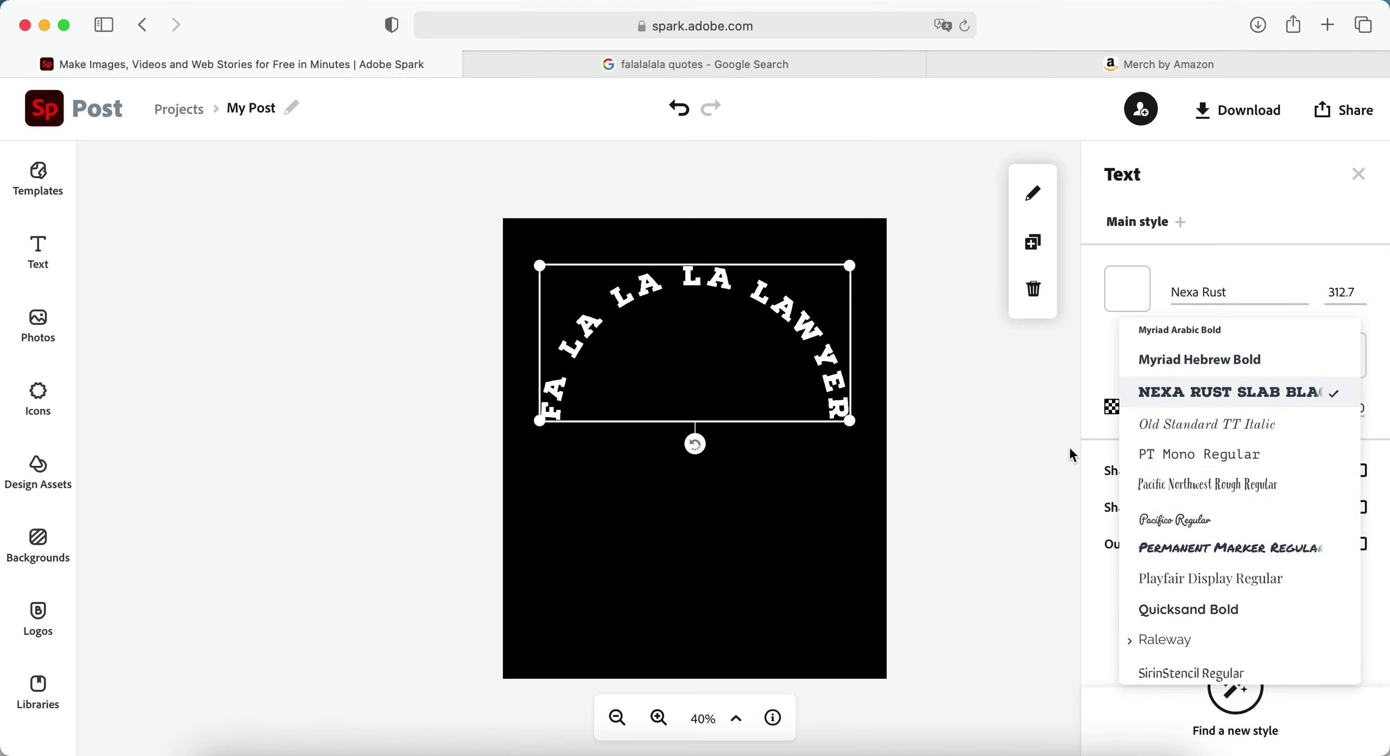
left_click(984, 500)
left_click(645, 332)
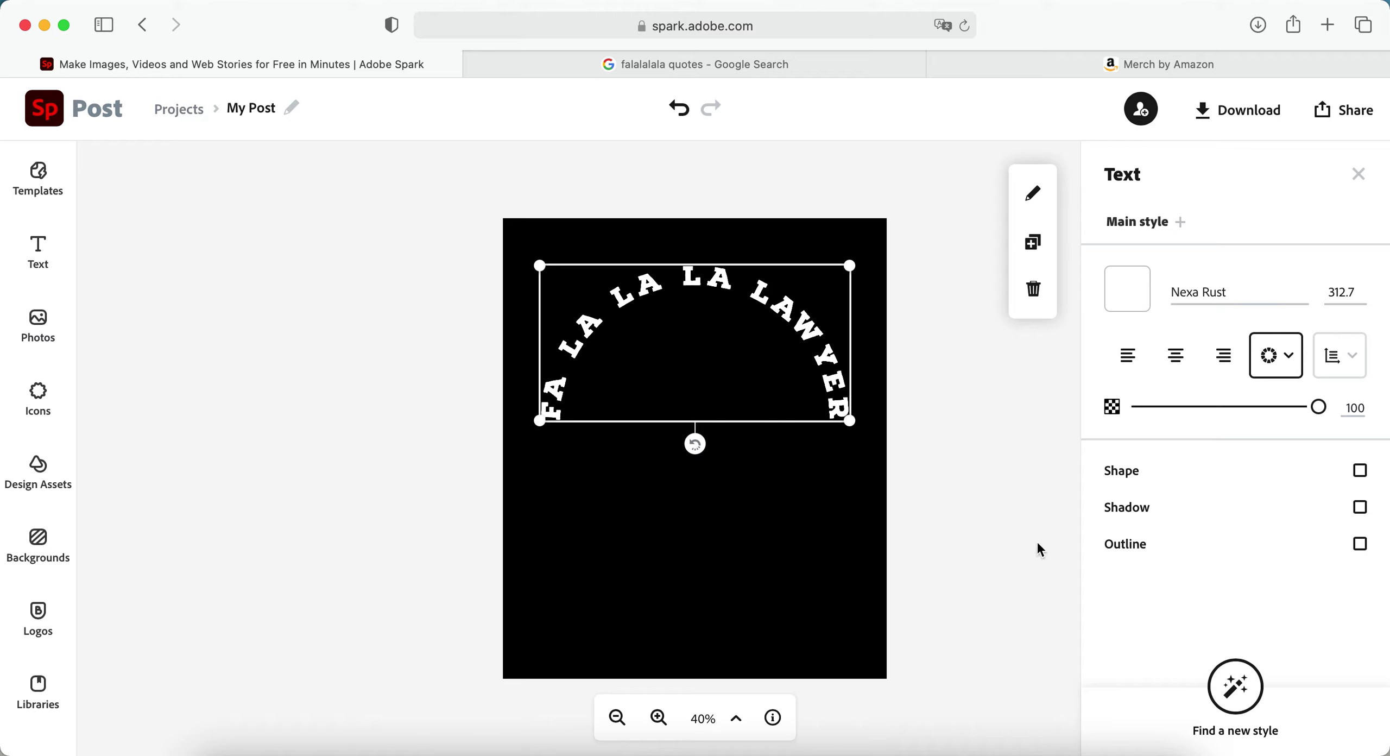
left_click(1233, 685)
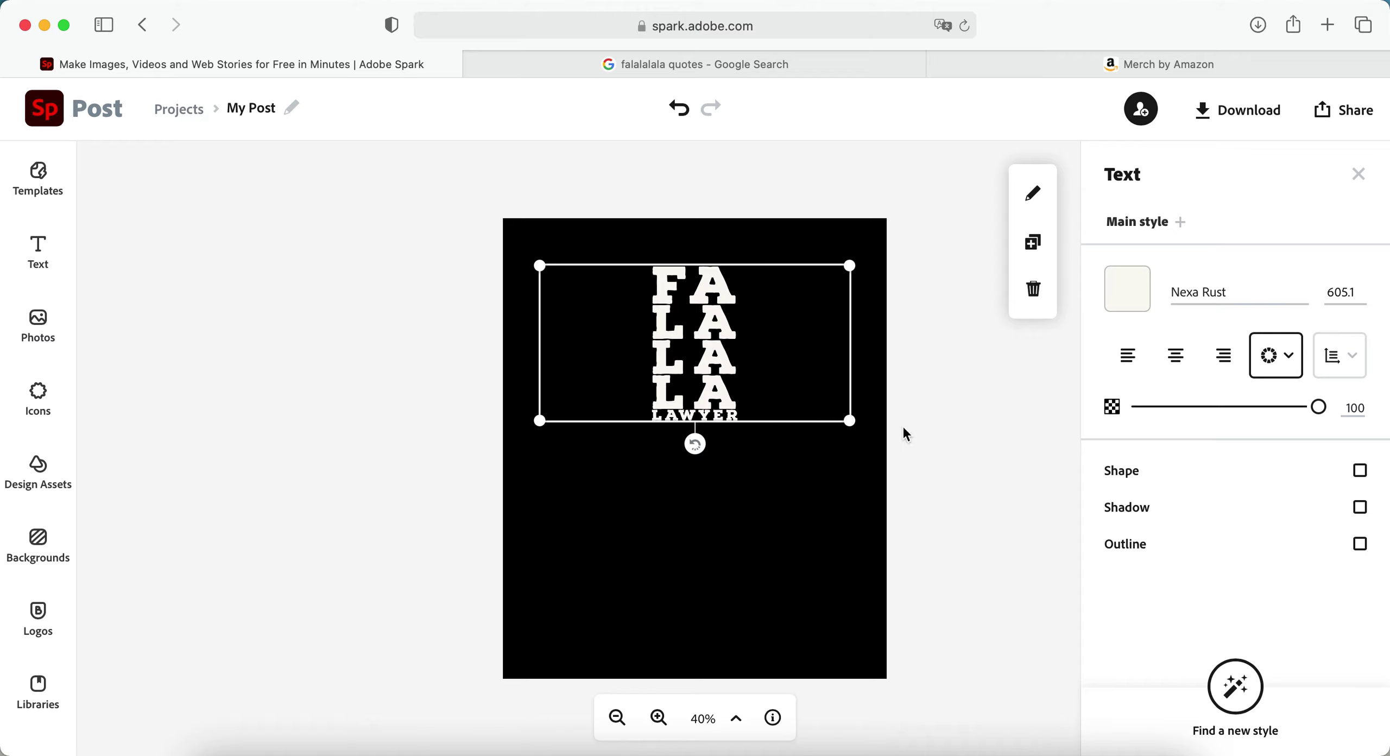
left_click(1235, 685)
left_click(1240, 698)
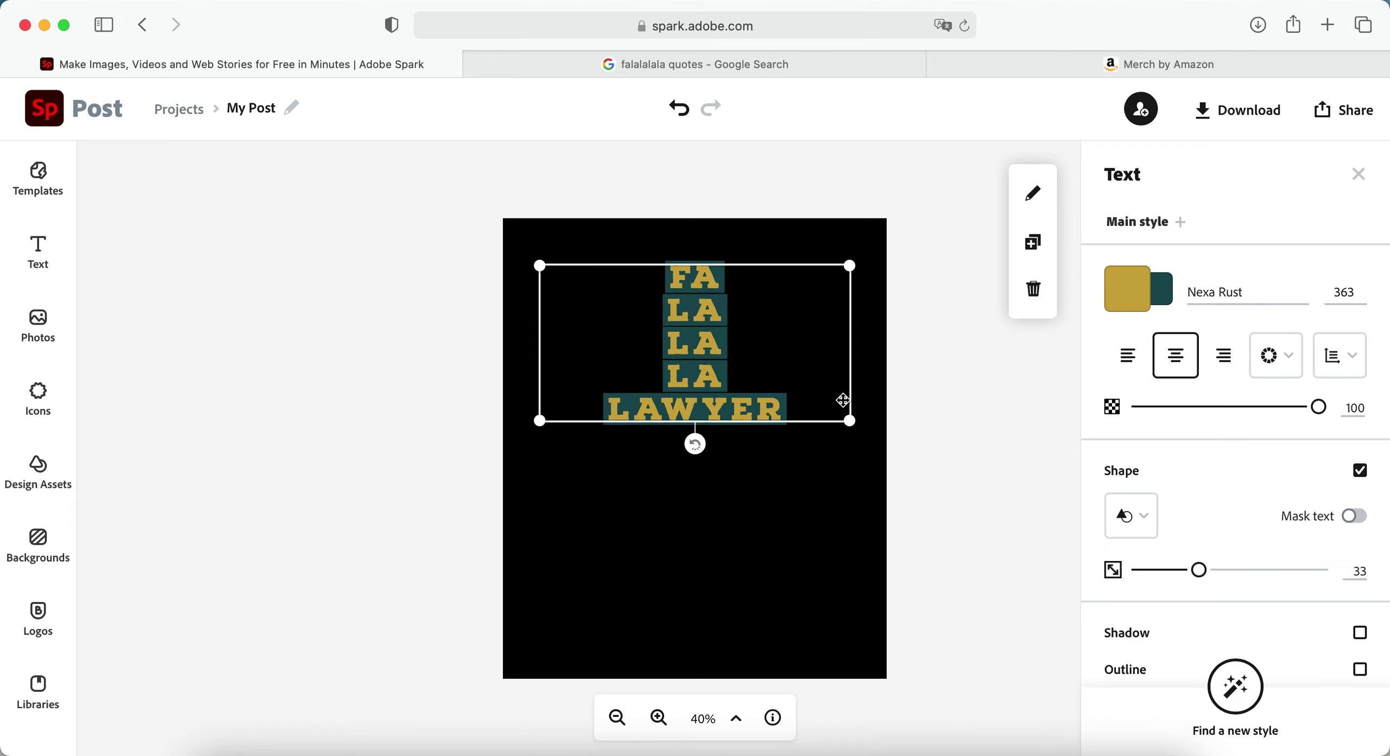
left_click(680, 108)
left_click(680, 109)
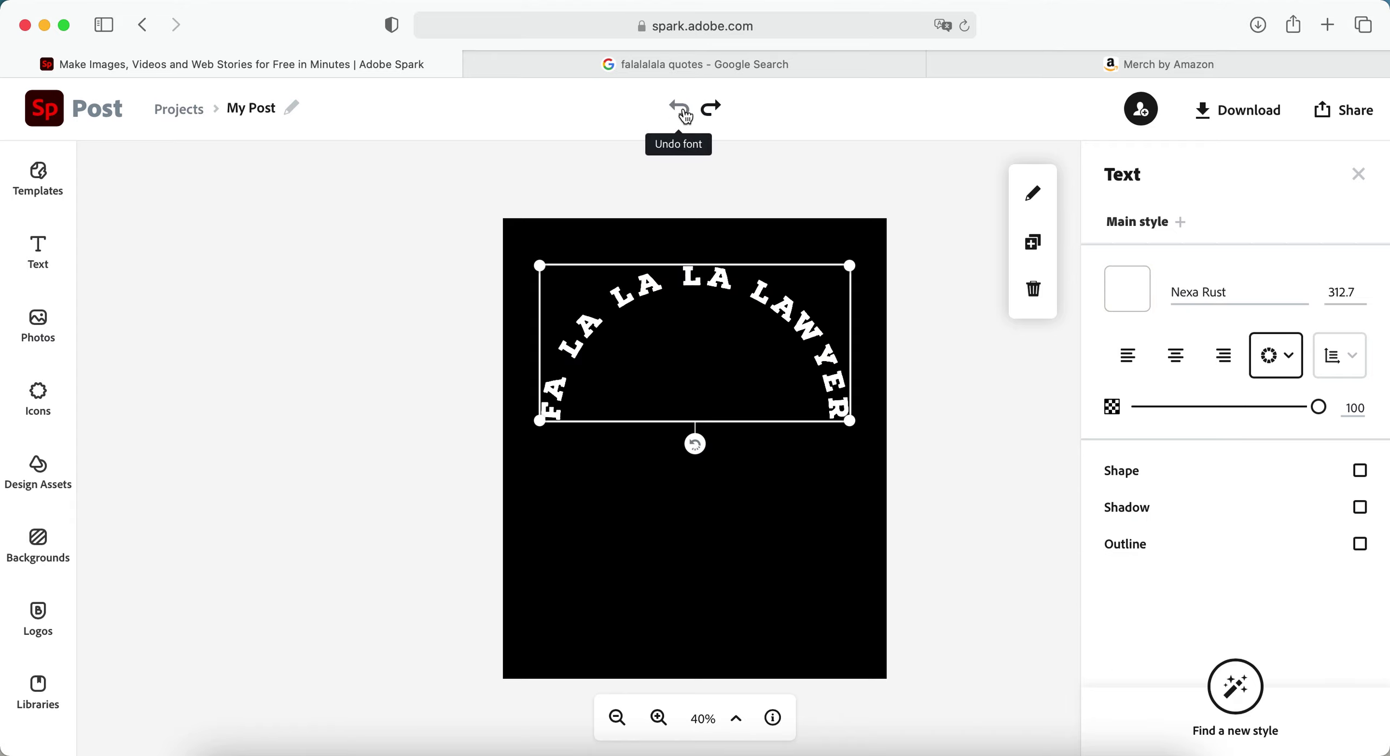
left_click(361, 419)
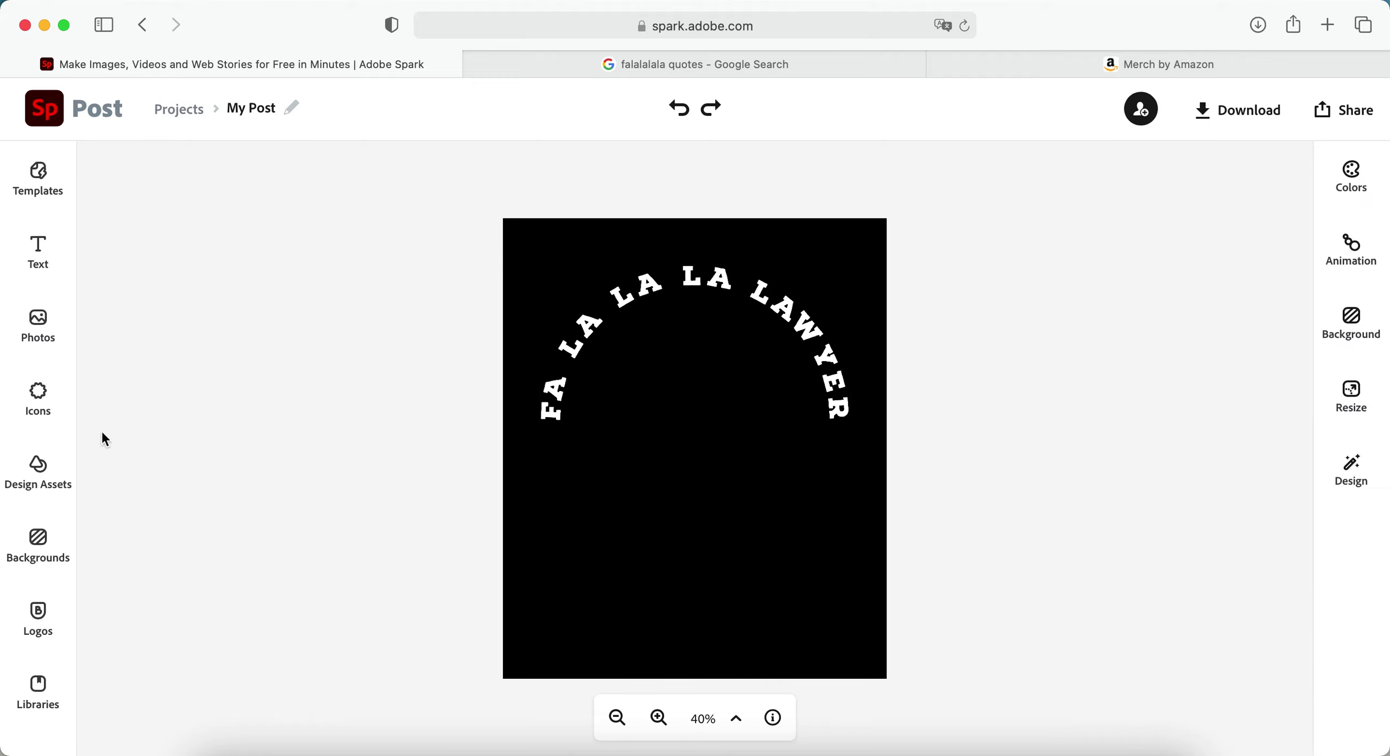
Search icons for 'sleigh' and place a solid sleigh beneath the text
left_click(41, 400)
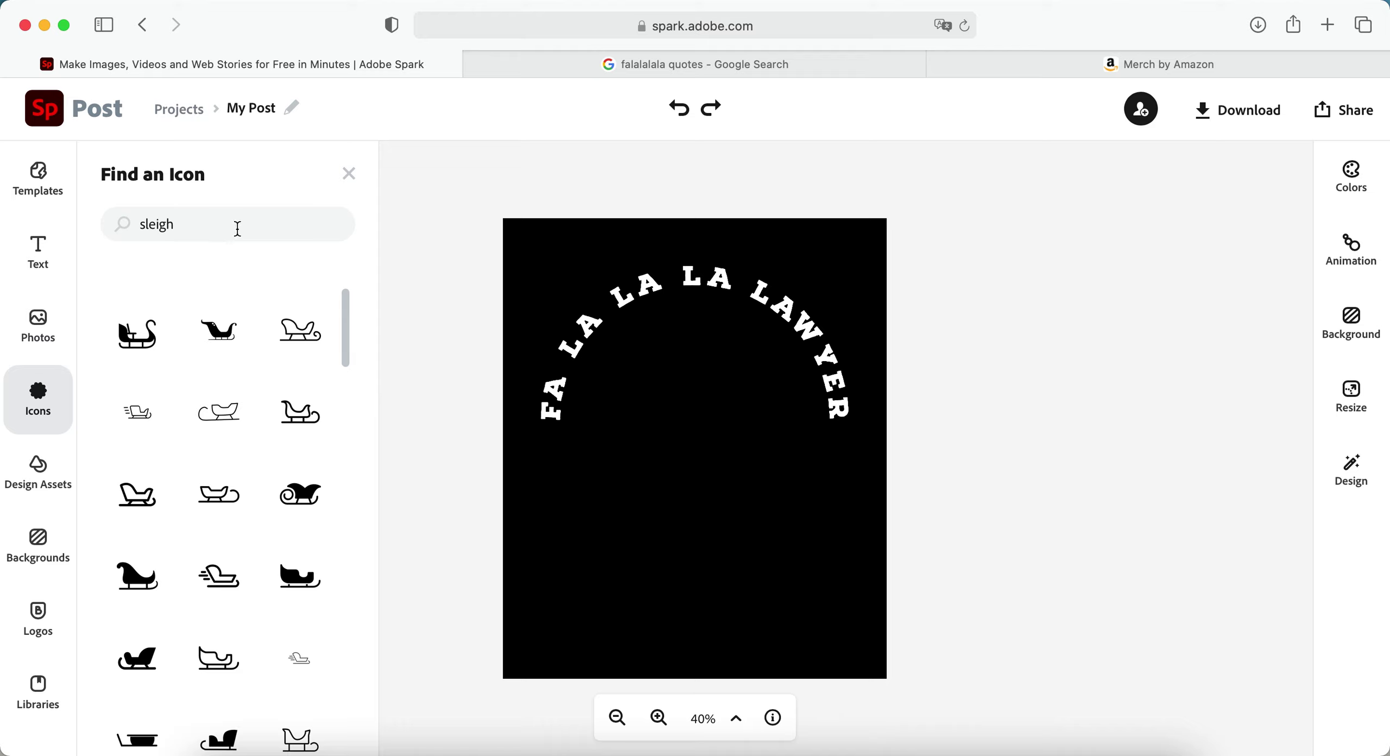
double_click(187, 225)
scroll(213, 401, "down", 3)
scroll(210, 400, "down", 3)
scroll(210, 401, "down", 3)
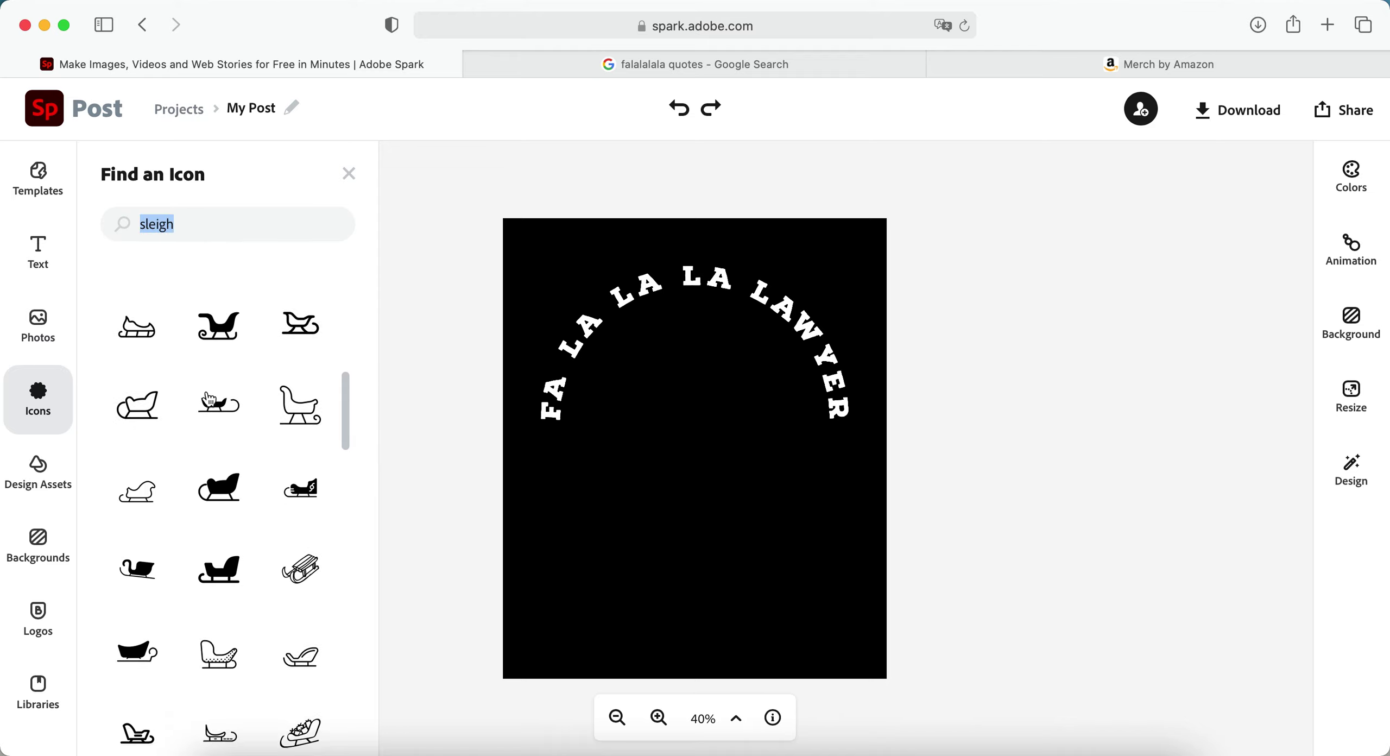
scroll(210, 400, "down", 3)
scroll(210, 400, "down", 3)
scroll(209, 400, "down", 3)
scroll(209, 400, "down", 3)
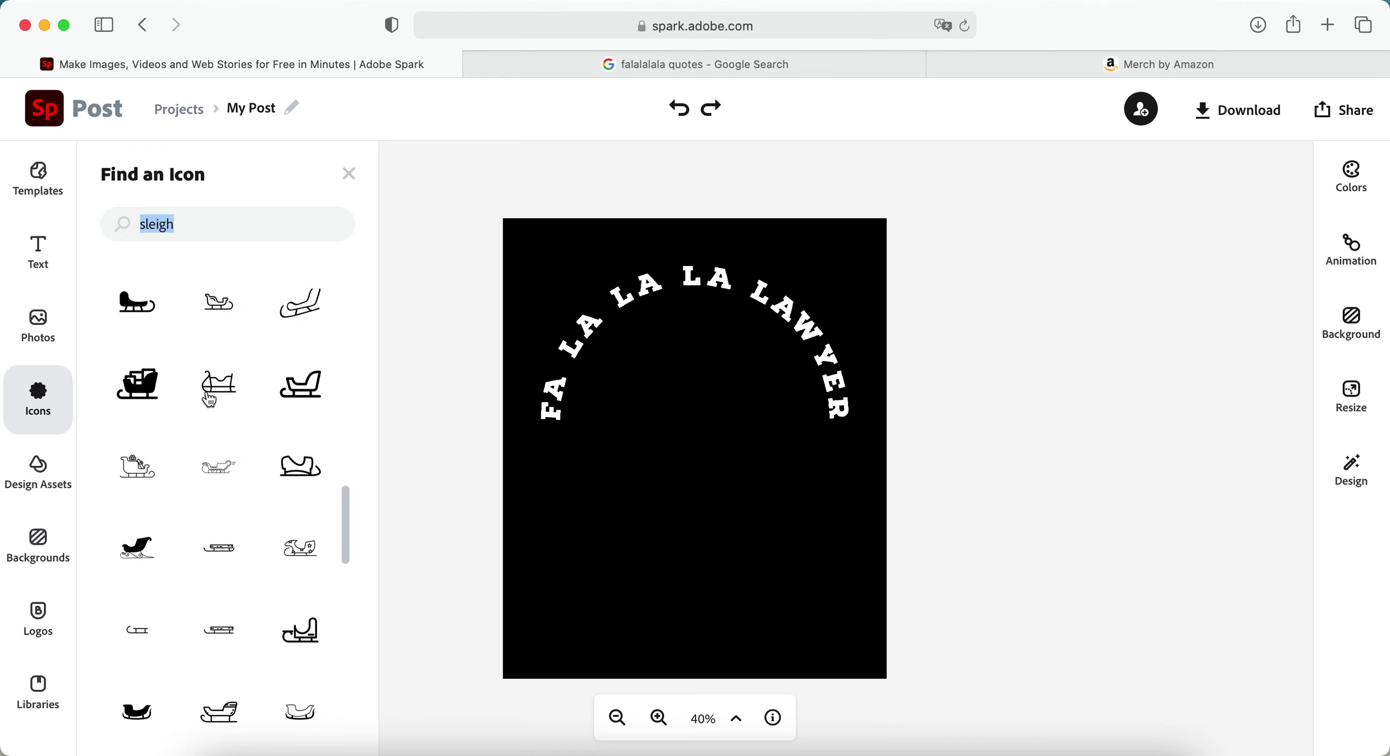
left_click(141, 517)
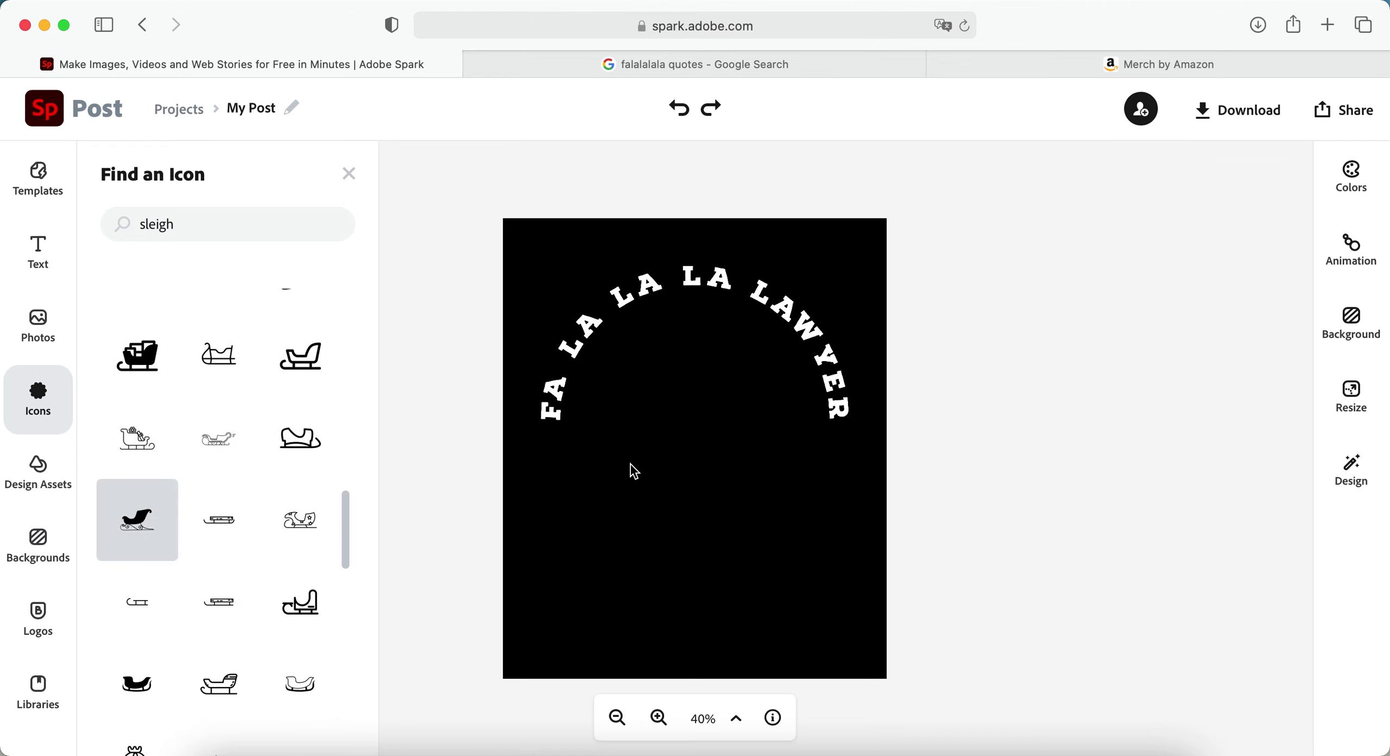
left_click_drag(693, 510, 699, 430)
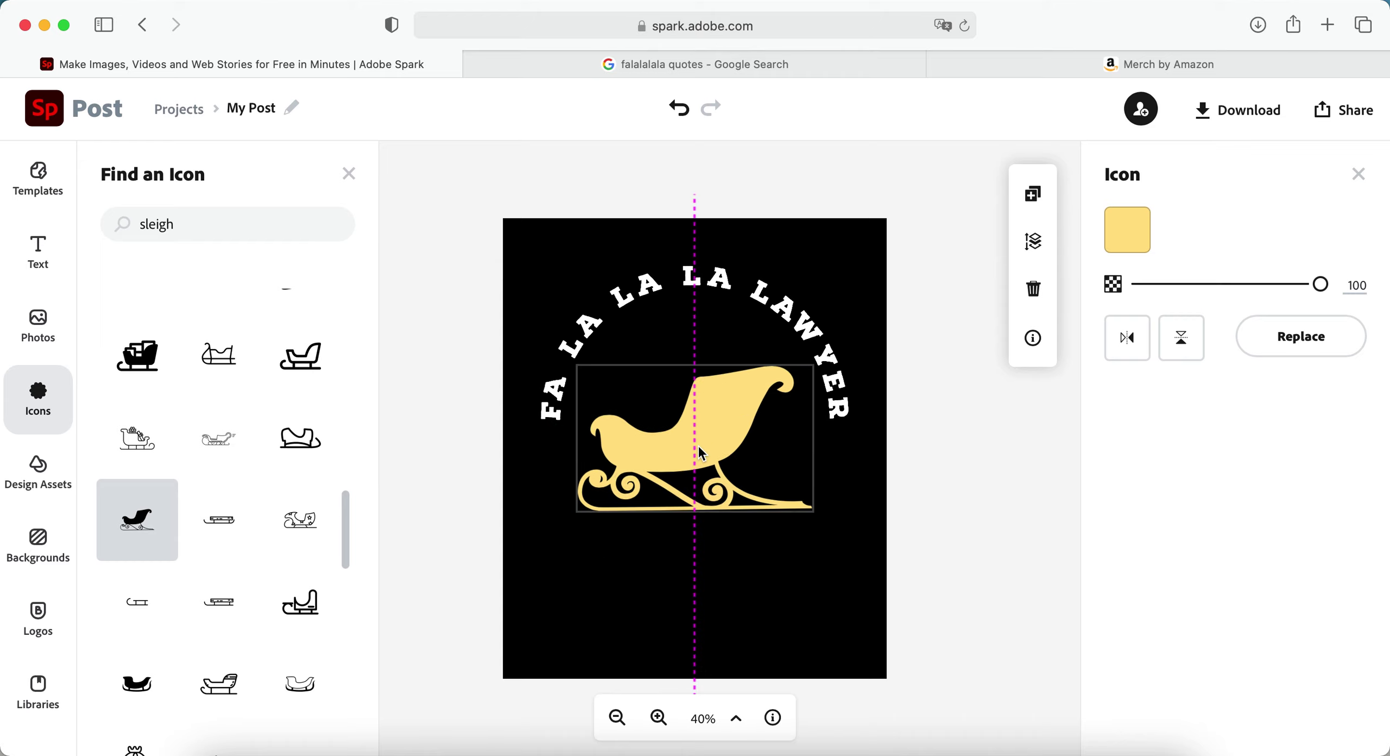
Colour the sleigh icon white
left_click(1127, 229)
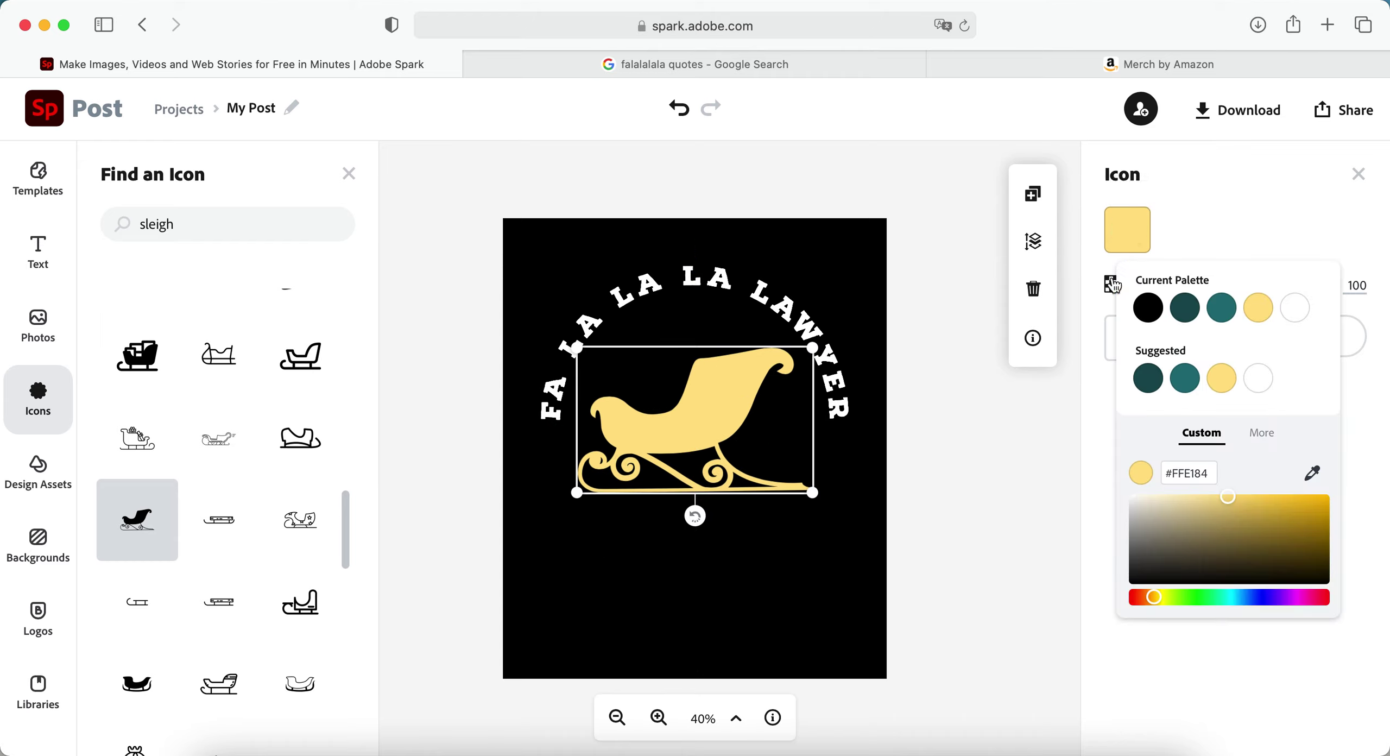
left_click(1293, 310)
left_click(986, 576)
left_click(1072, 568)
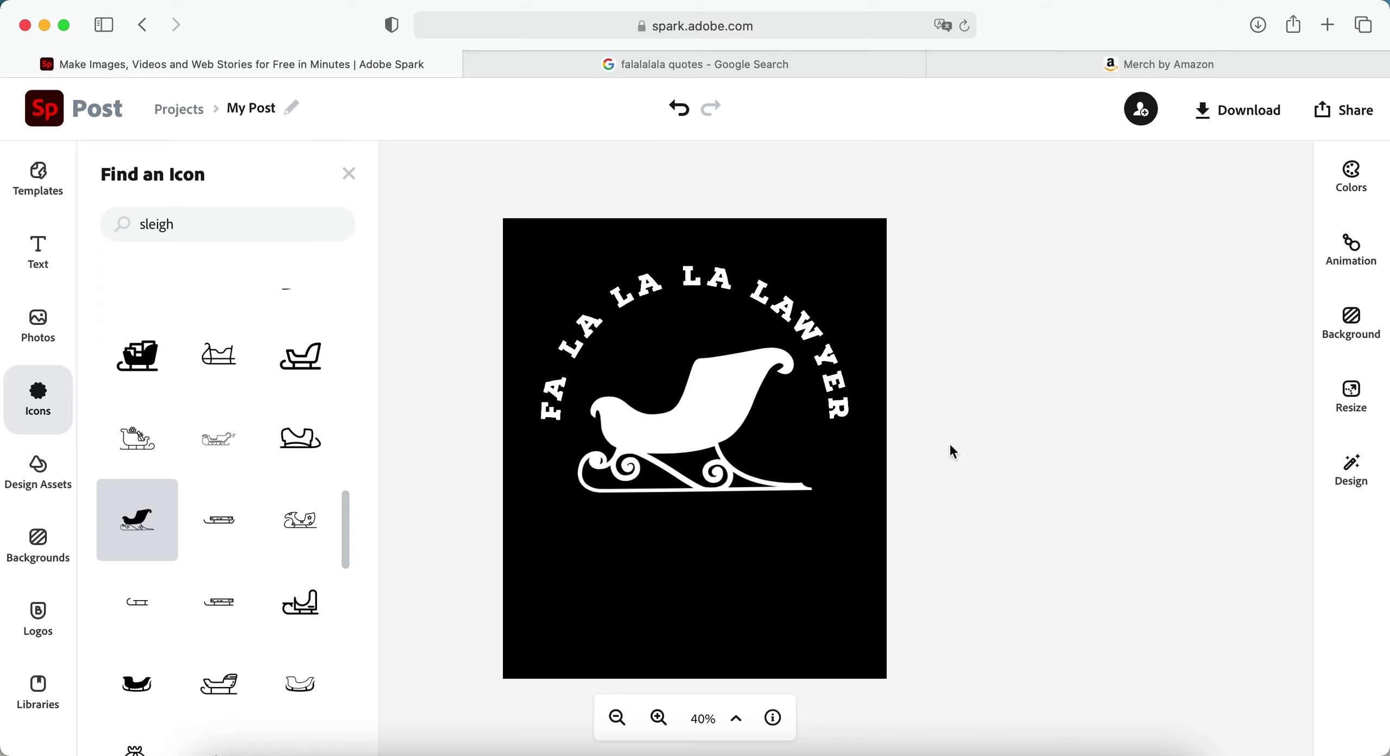
Change the arched text colour to red #F20606
left_click(764, 318)
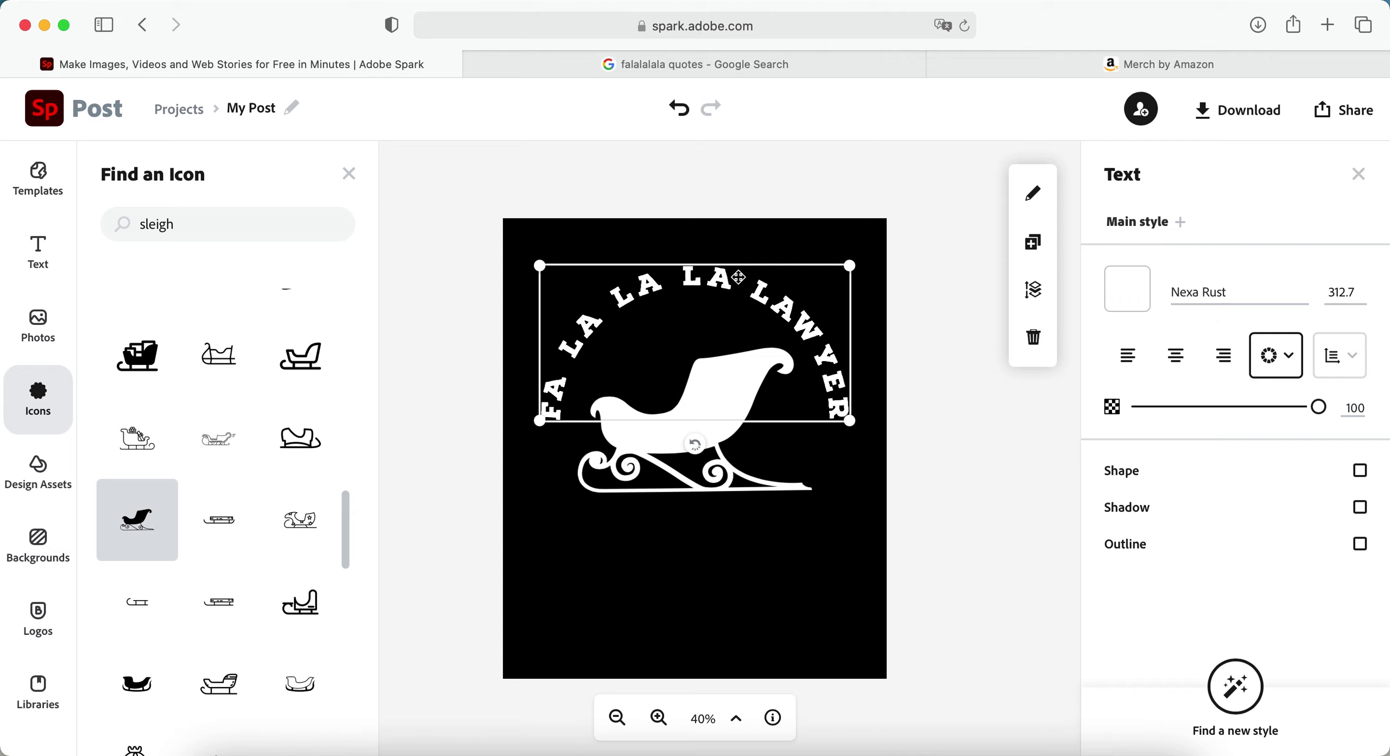
left_click(1128, 290)
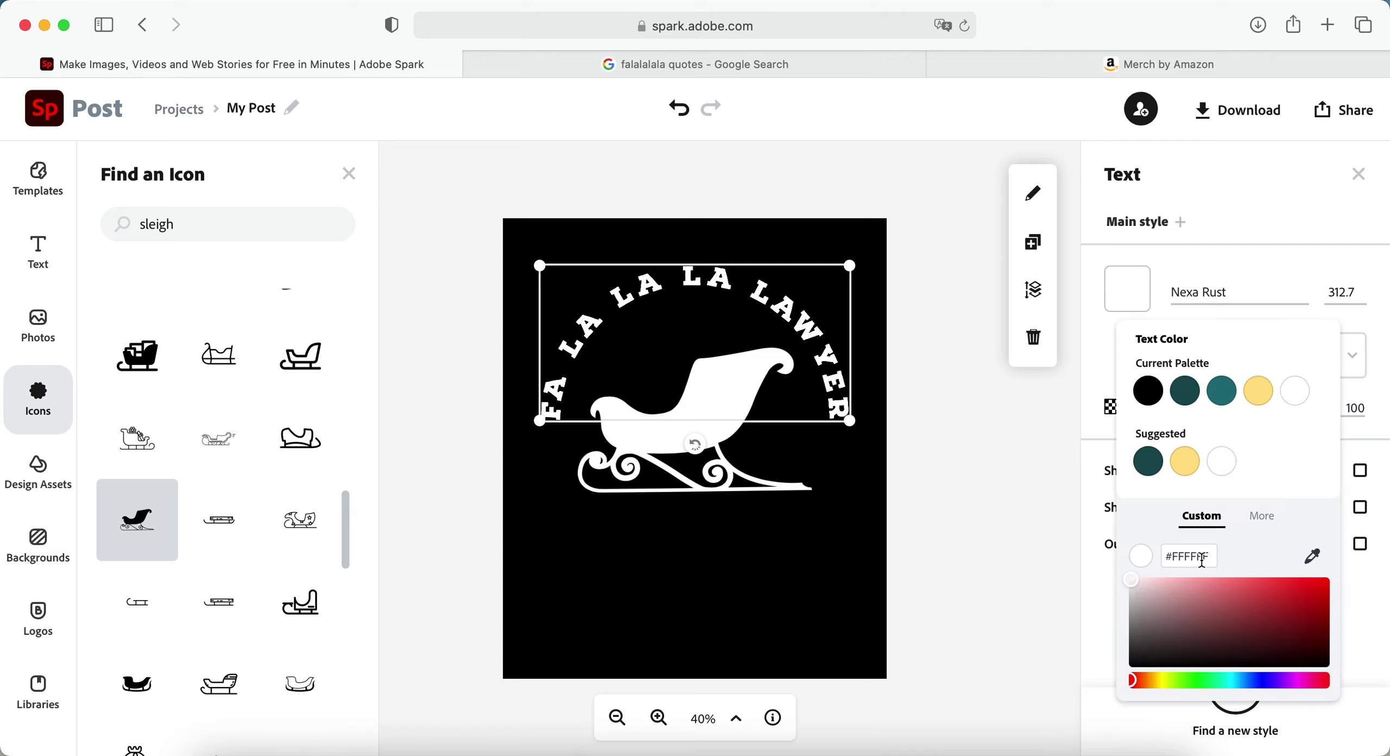
left_click(1319, 585)
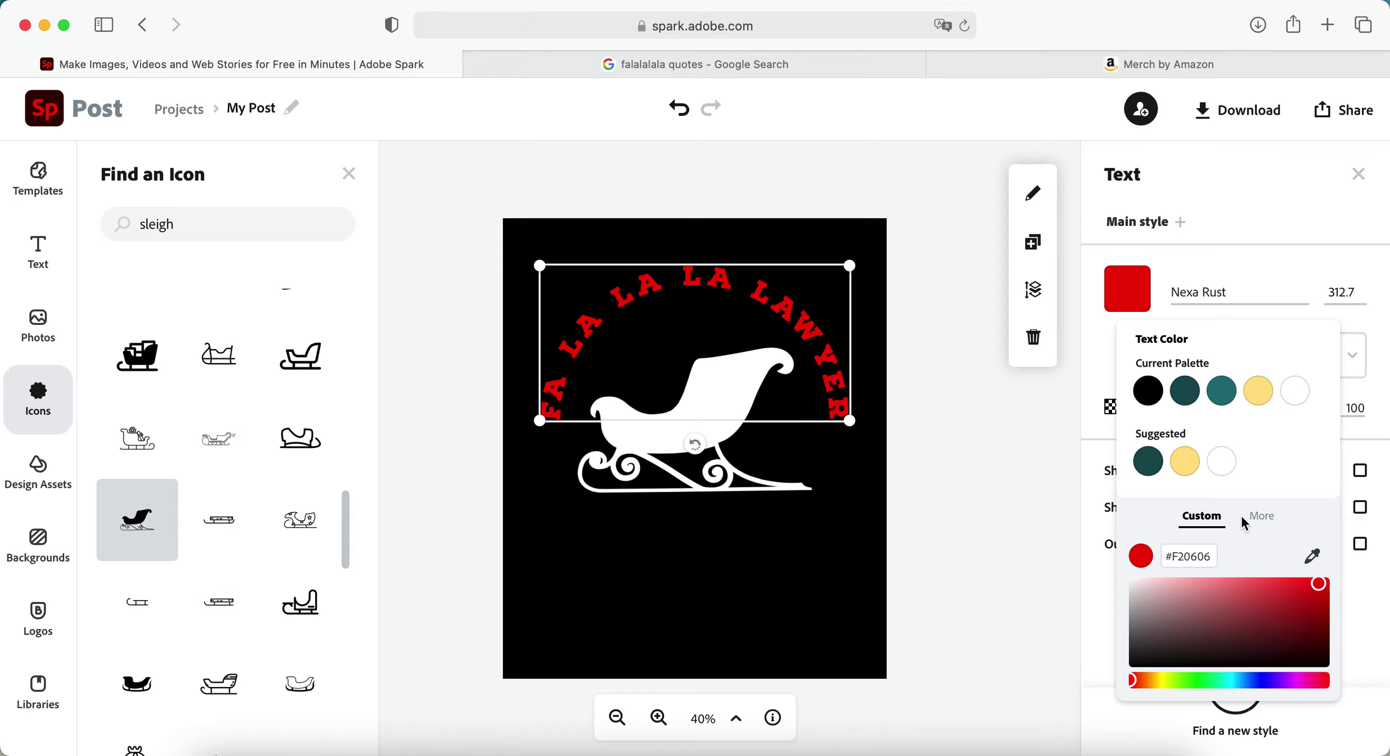
left_click(1061, 504)
left_click(977, 380)
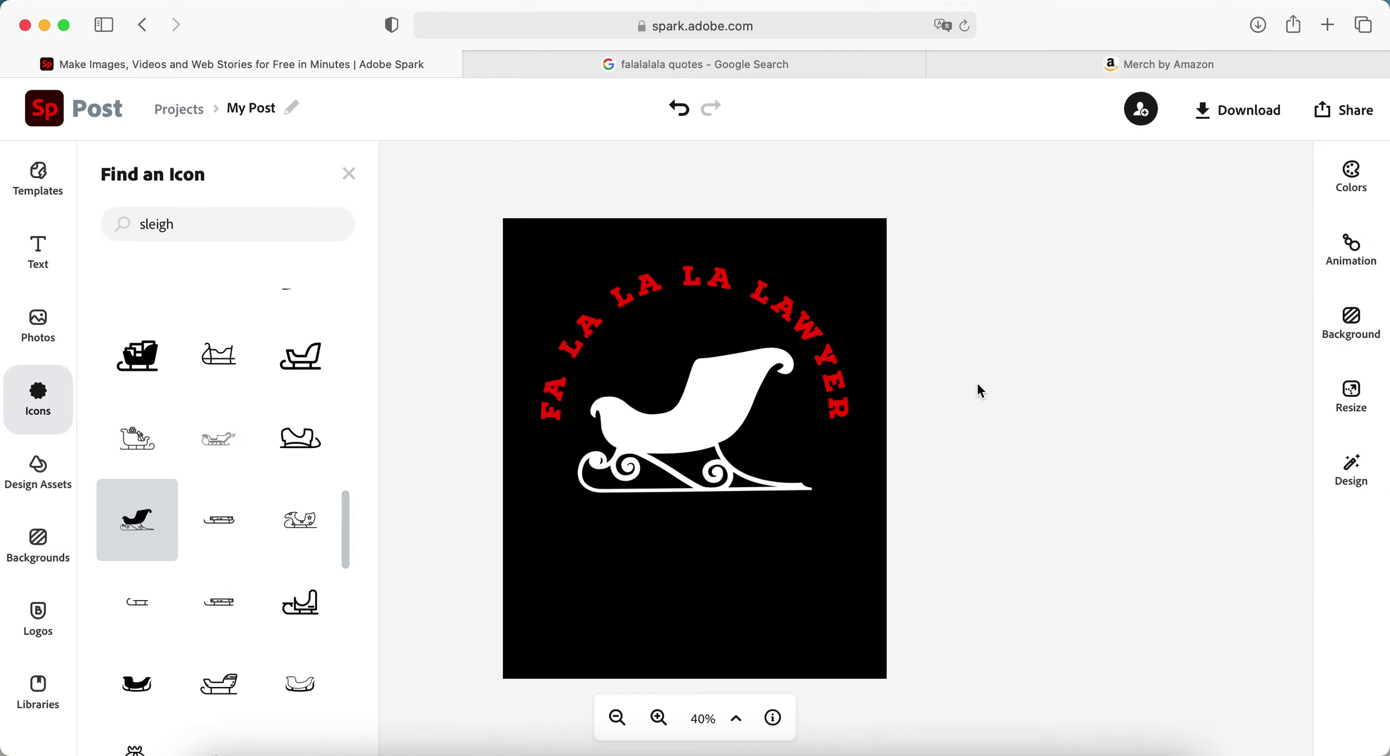
Colour the sleigh icon with the red palette swatch
left_click(661, 388)
left_click(764, 495)
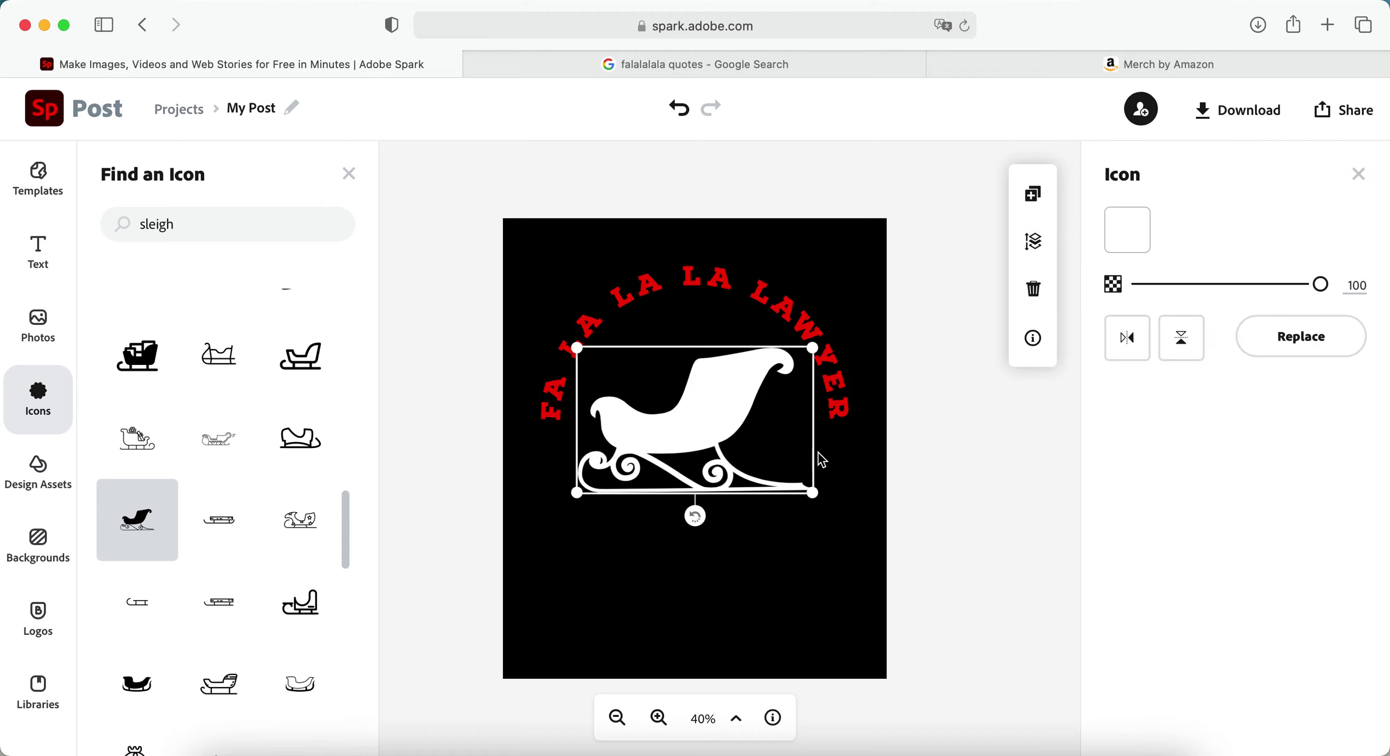
left_click(1128, 230)
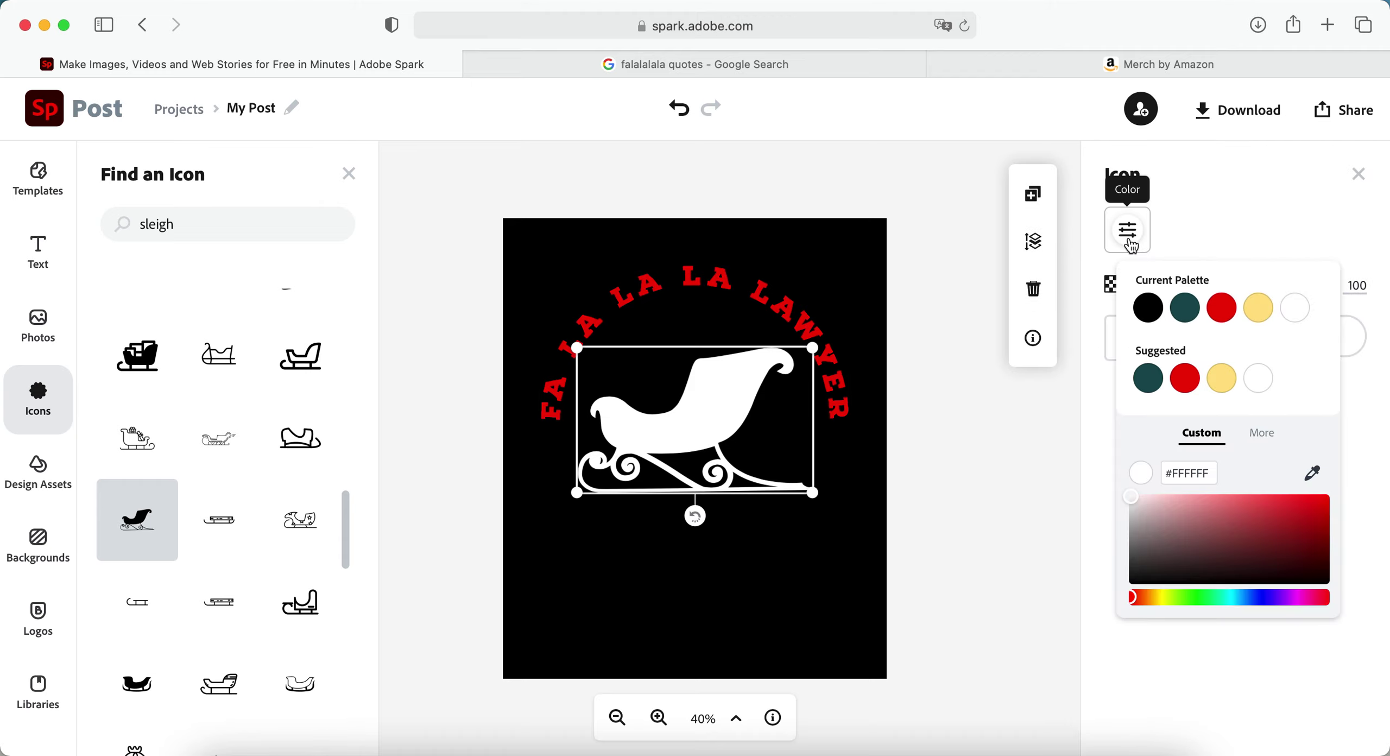
left_click(1223, 305)
left_click(921, 561)
left_click(979, 439)
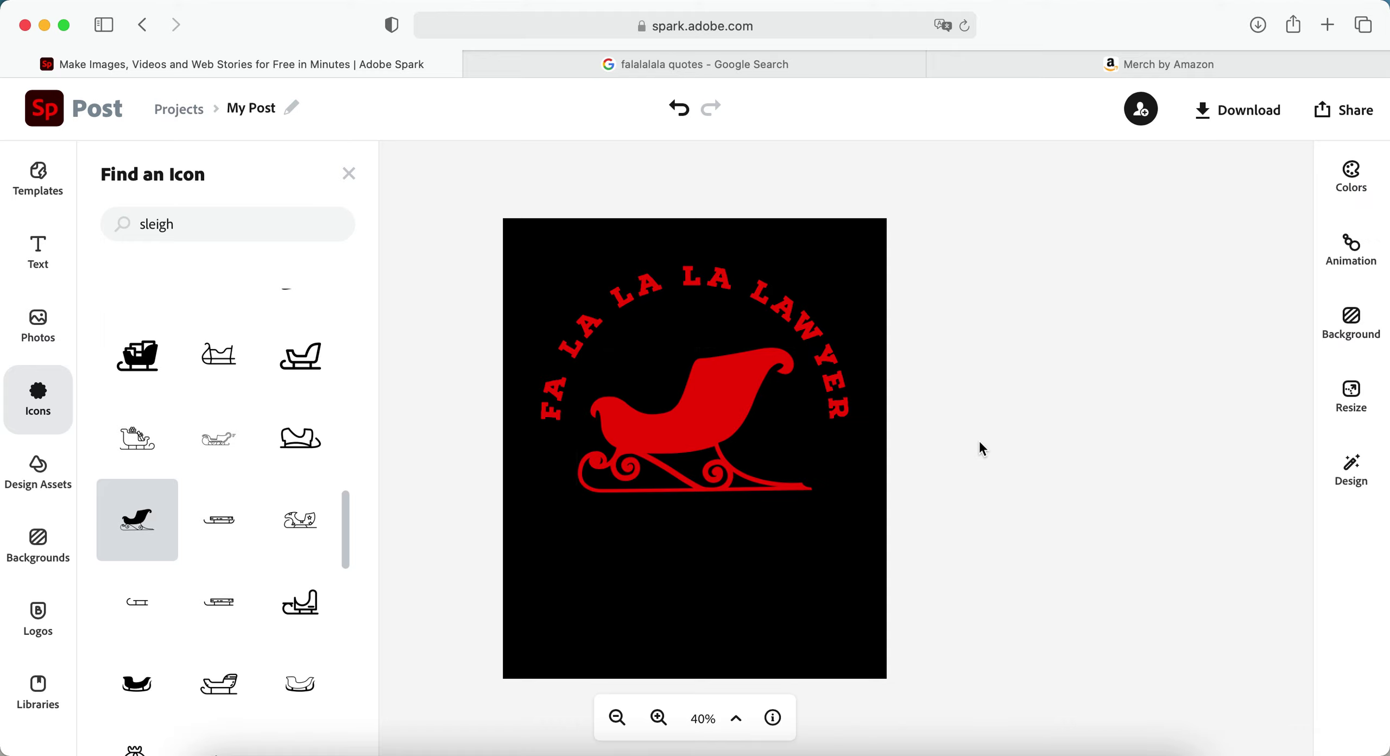